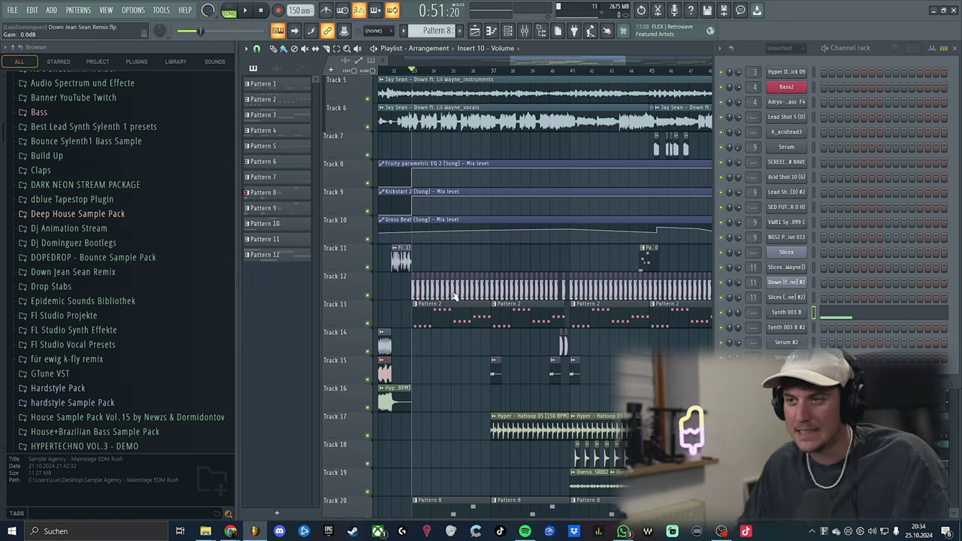
# - Open the channel settings of the Hyper - Kick Clean clip on Track 12 and place the window over the playlist
pyautogui.scroll(2, 454, 294)
pyautogui.scroll(3, 429, 163)
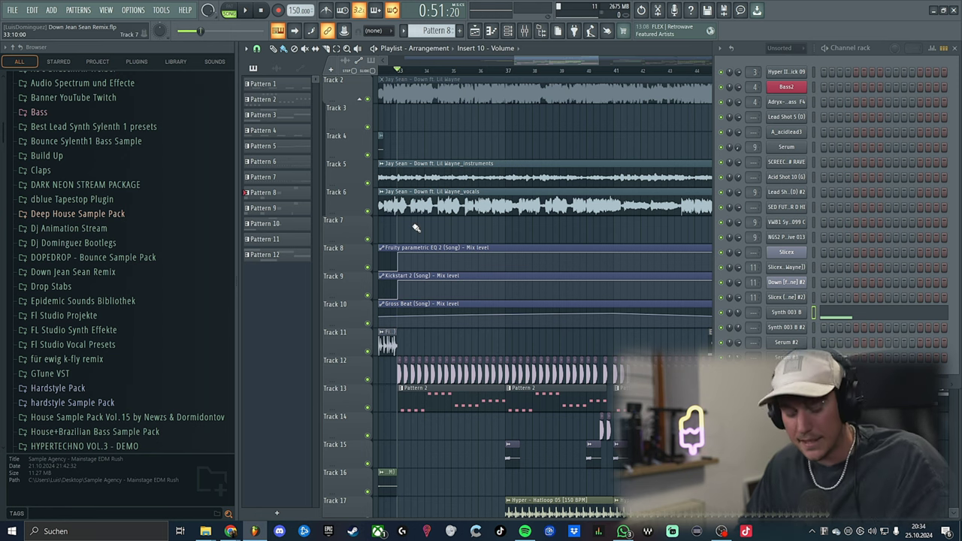
pyautogui.scroll(-4, 417, 228)
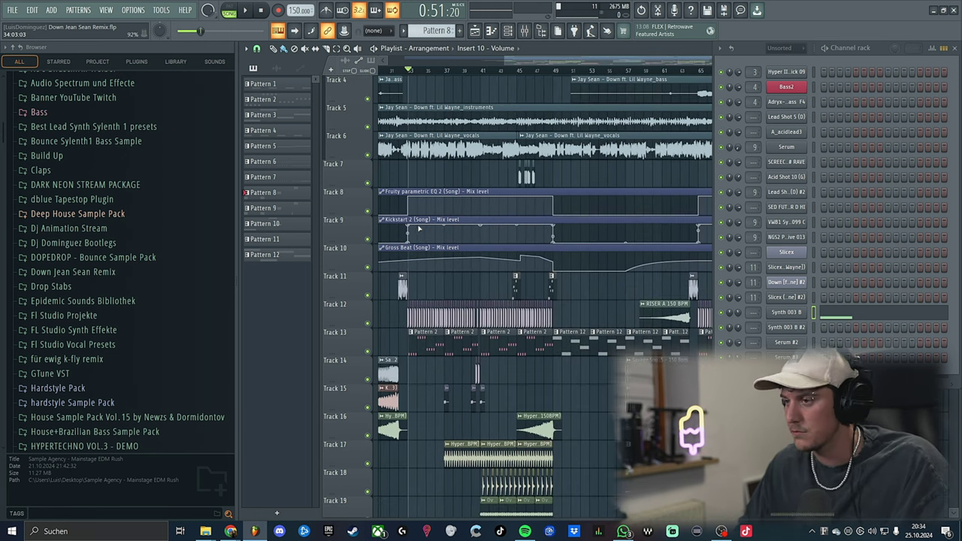
pyautogui.scroll(-3, 436, 230)
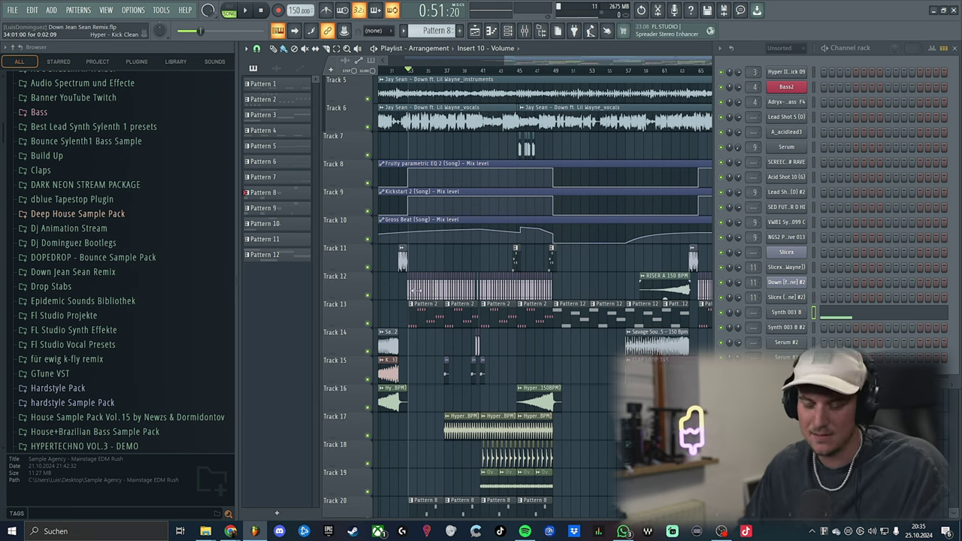
pyautogui.scroll(10, 411, 290)
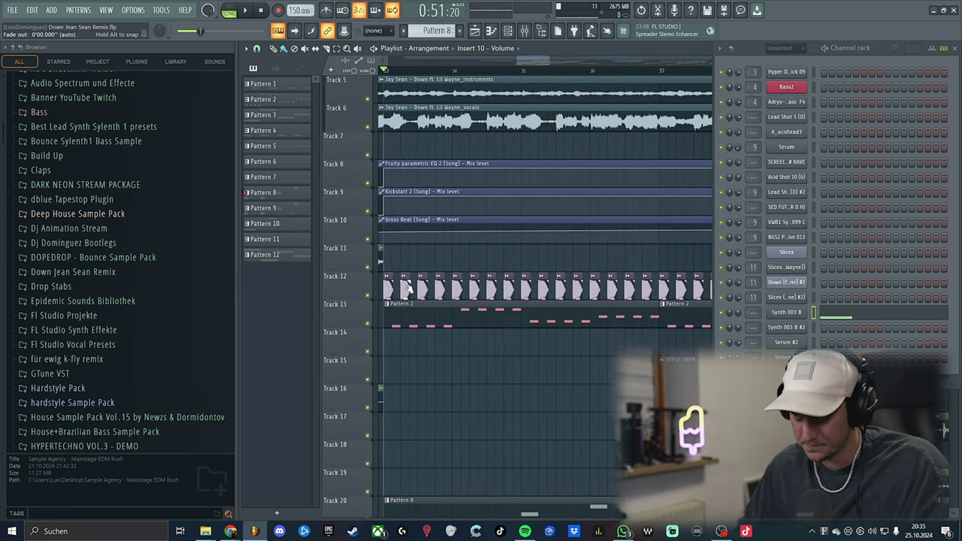
pyautogui.doubleClick(400, 289)
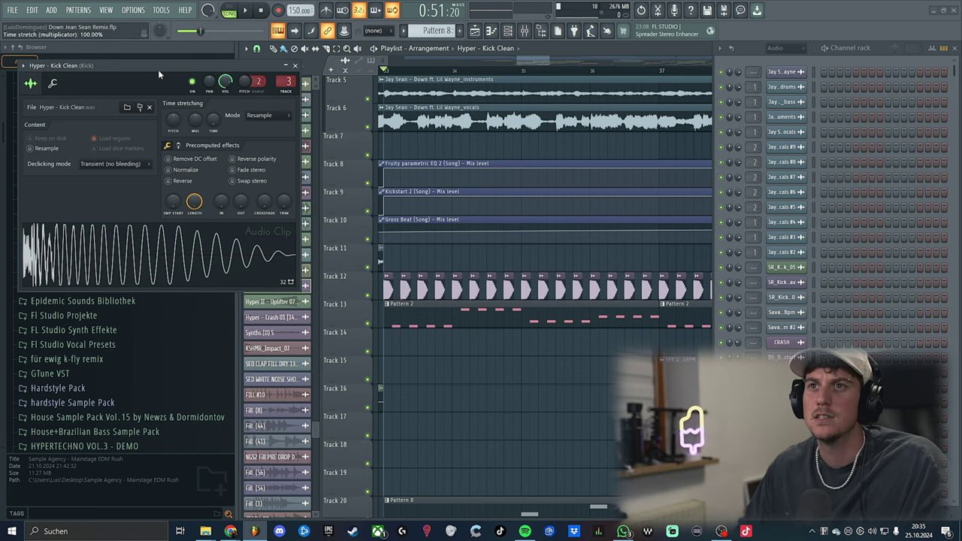
pyautogui.moveTo(158, 69); pyautogui.dragTo(526, 148)
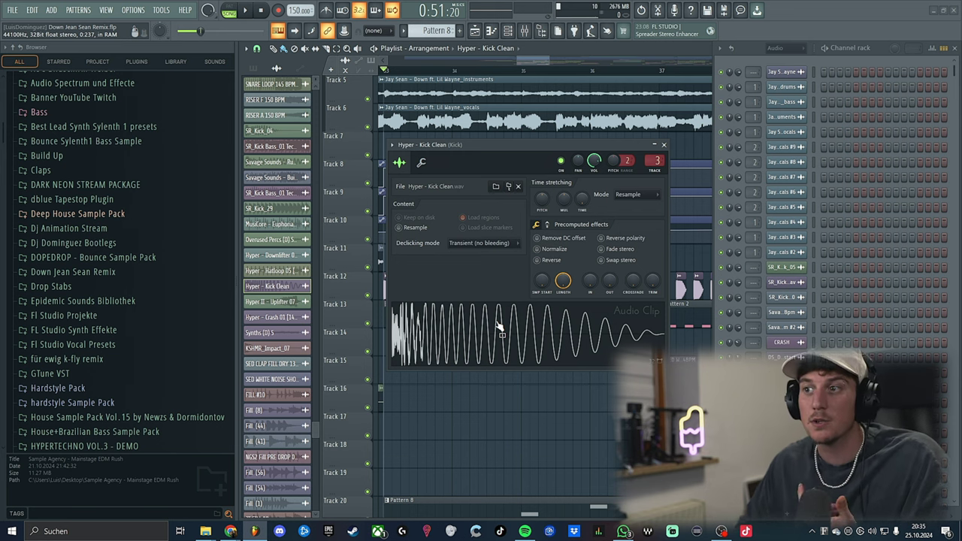
# - Look through the sample pack and preset folders under Desktop in the browser
pyautogui.scroll(8, 79, 266)
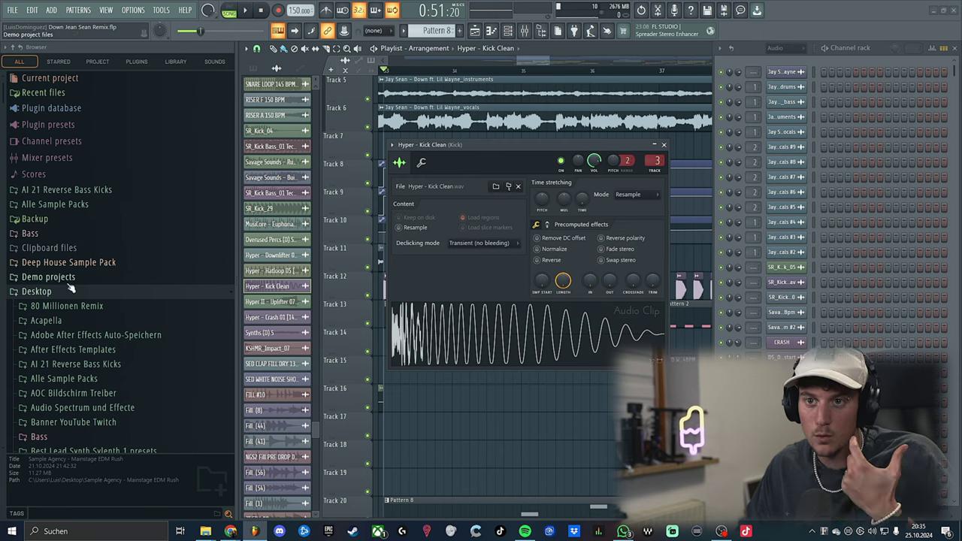
pyautogui.scroll(-7, 86, 252)
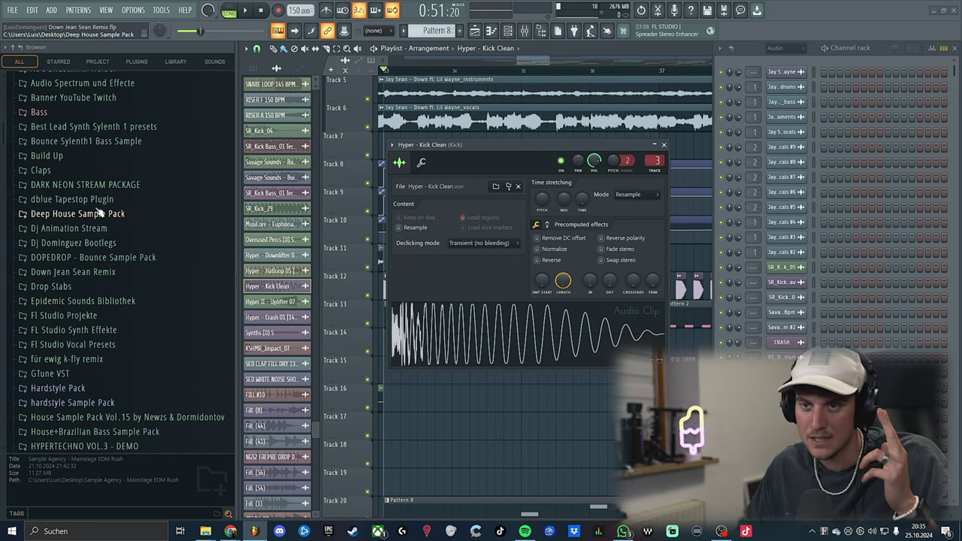
pyautogui.scroll(-4, 98, 213)
pyautogui.scroll(-4, 98, 214)
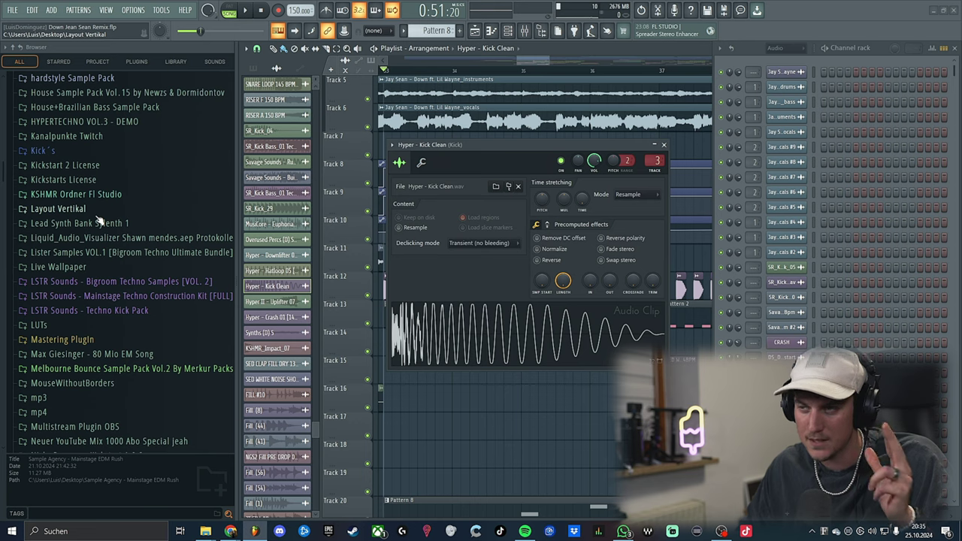
pyautogui.scroll(-8, 98, 218)
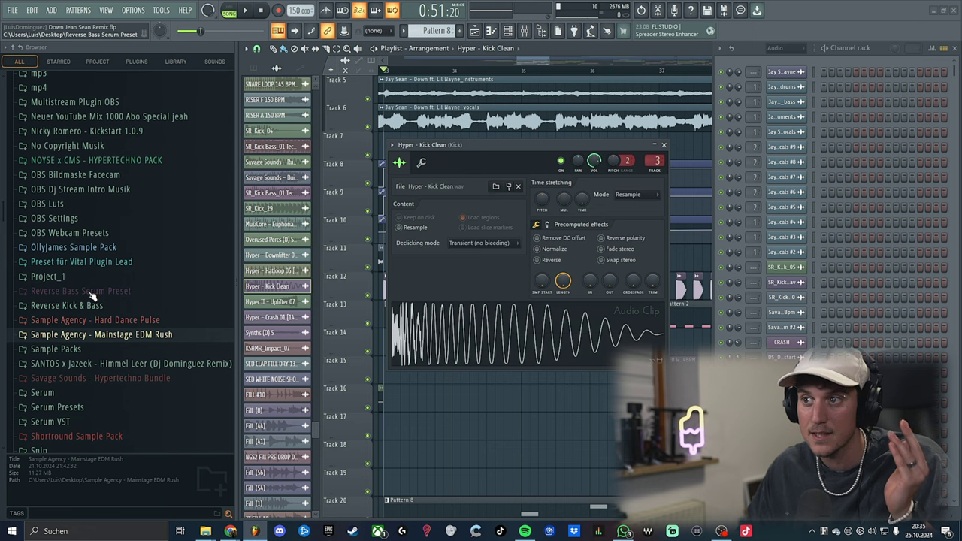
pyautogui.scroll(8, 148, 283)
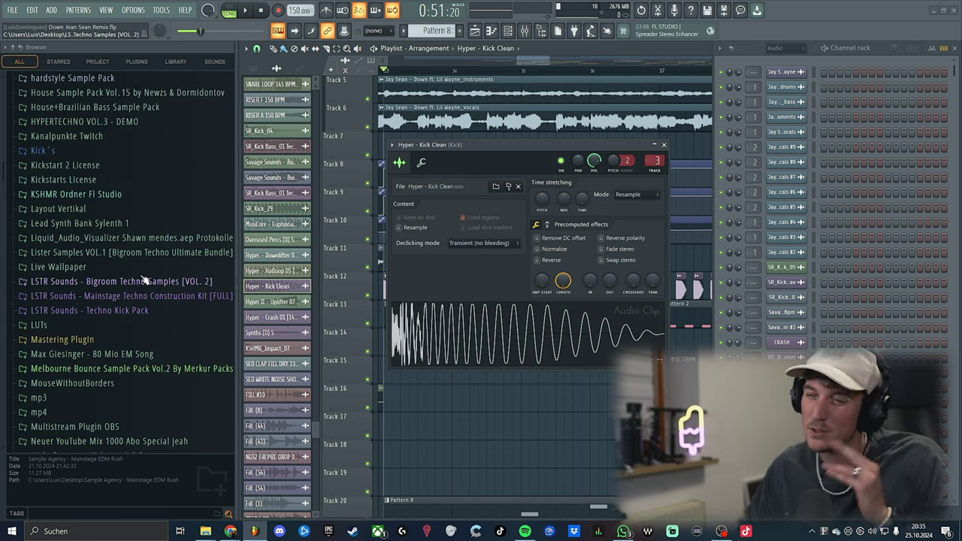
pyautogui.scroll(15, 120, 263)
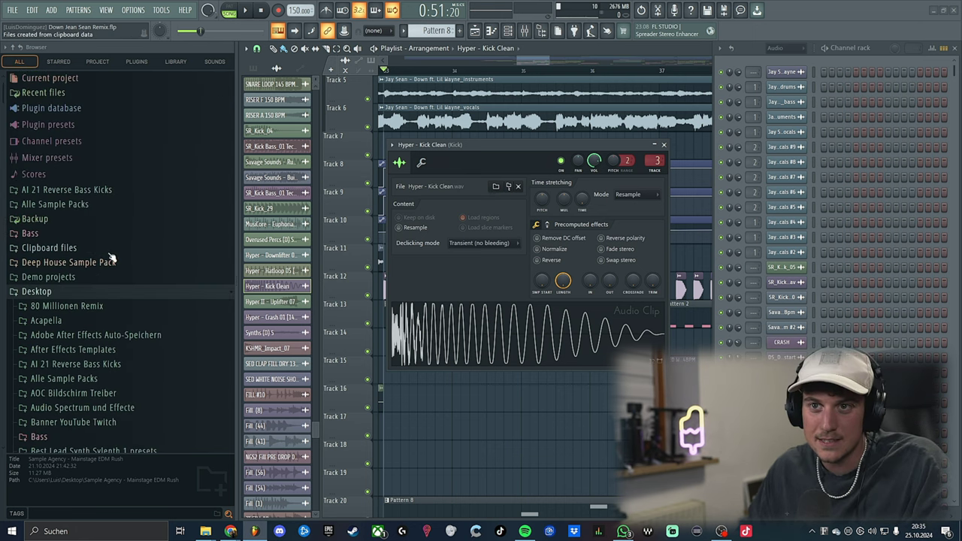
pyautogui.scroll(-18, 111, 257)
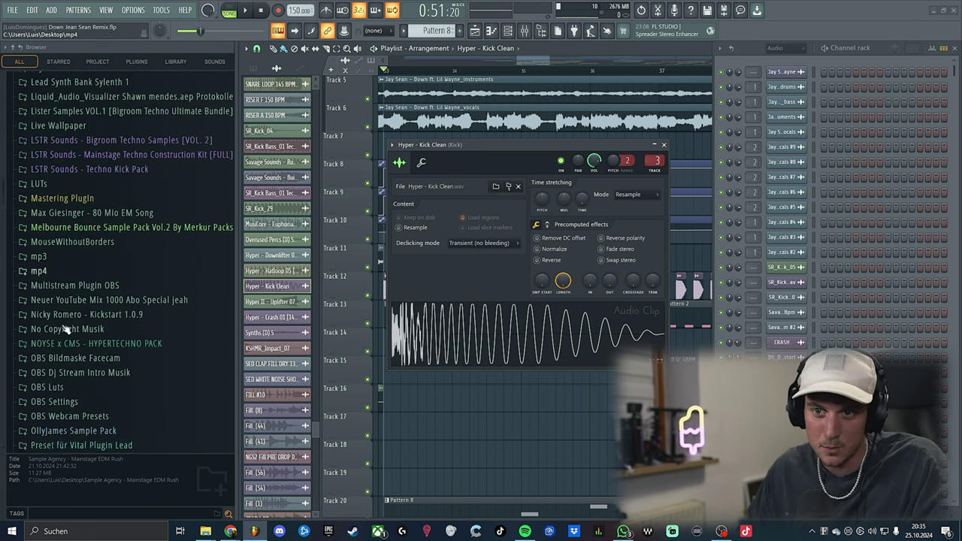
pyautogui.scroll(-8, 66, 328)
pyautogui.scroll(-7, 66, 325)
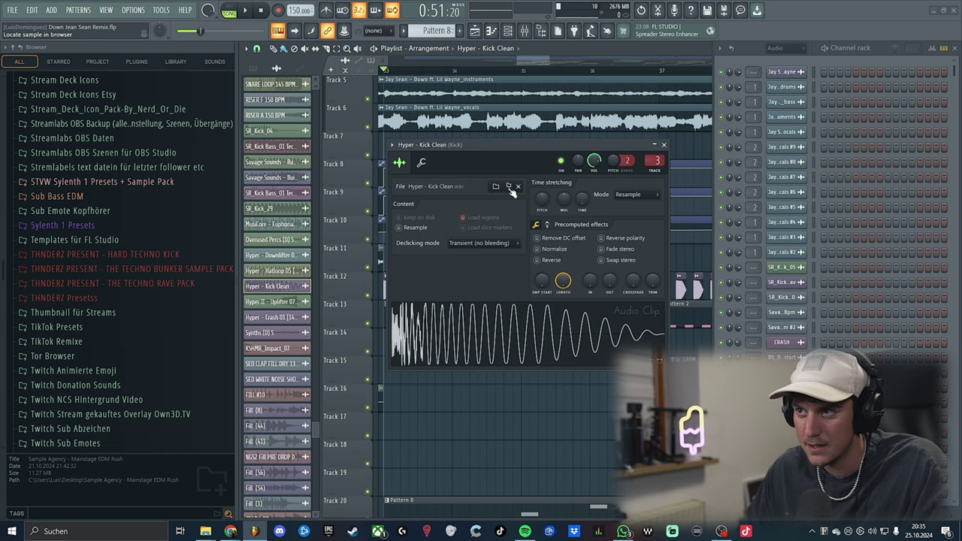
# - Locate the kick clip's source sample in the browser and preview Hyper - Kick Clean
pyautogui.click(606, 176)
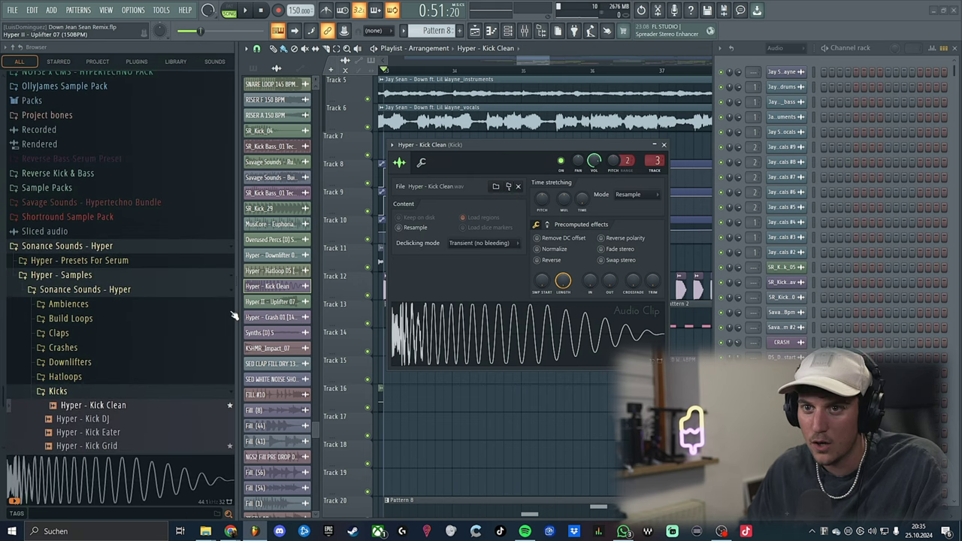
pyautogui.click(96, 406)
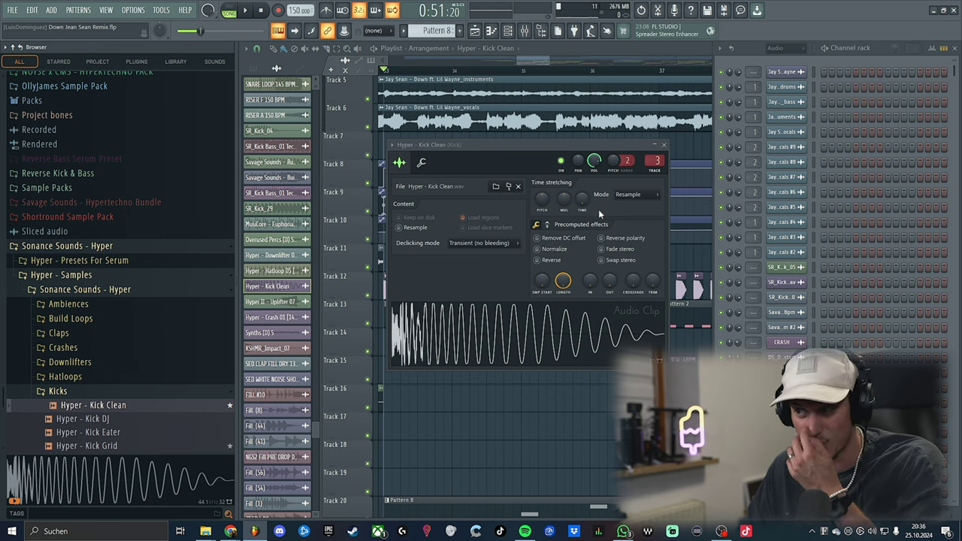
# - Open the White Noise 003 clip on Track 21, locate its source sample in the browser and preview it
pyautogui.scroll(-3, 530, 415)
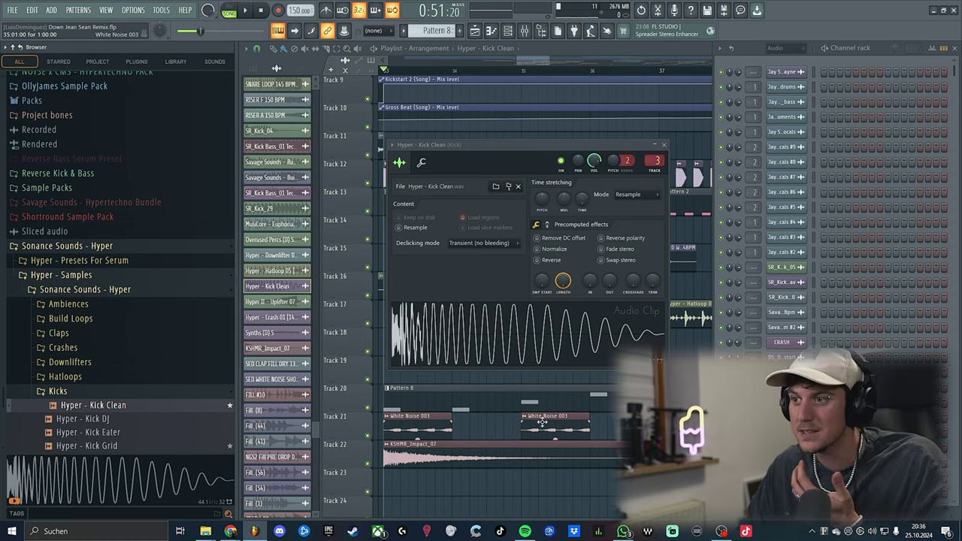
pyautogui.doubleClick(530, 415)
pyautogui.moveTo(181, 135); pyautogui.dragTo(455, 176)
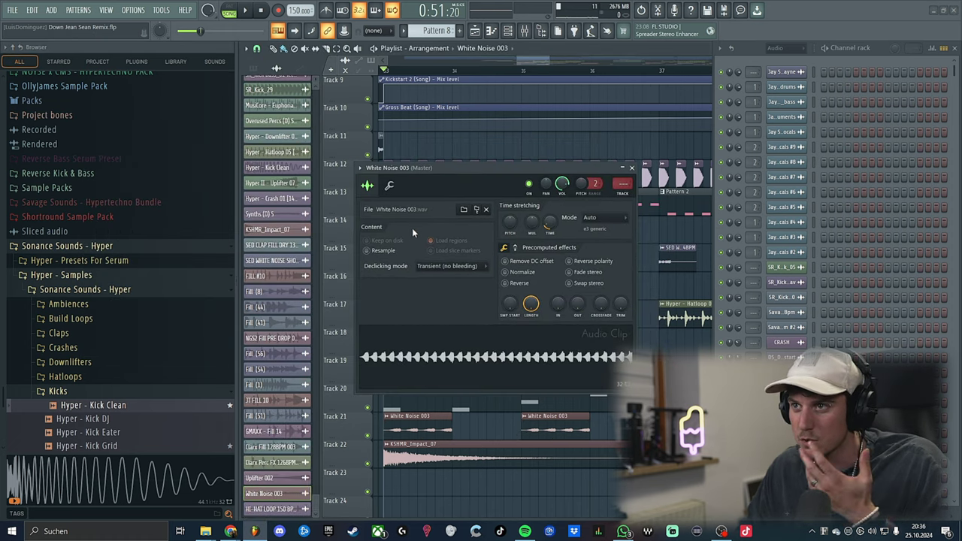
pyautogui.click(477, 211)
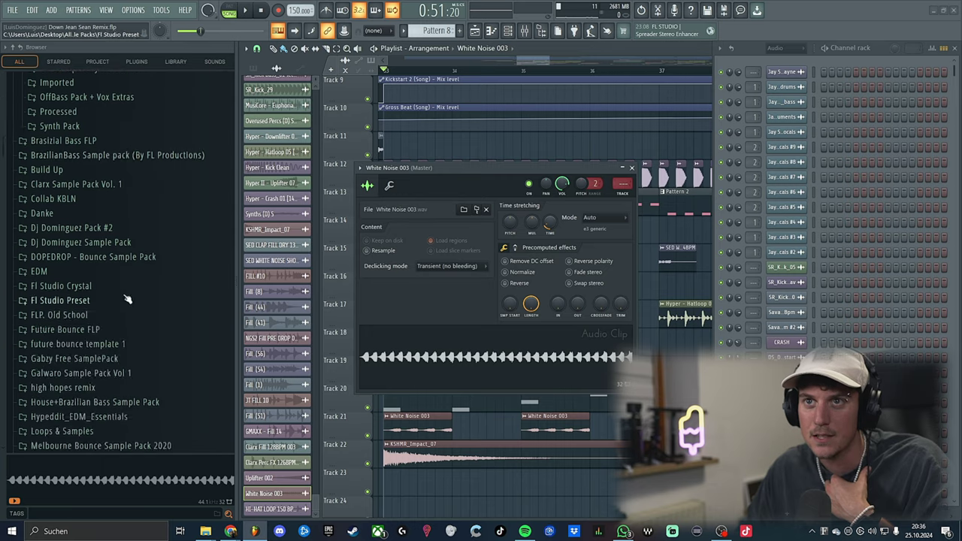
pyautogui.click(109, 331)
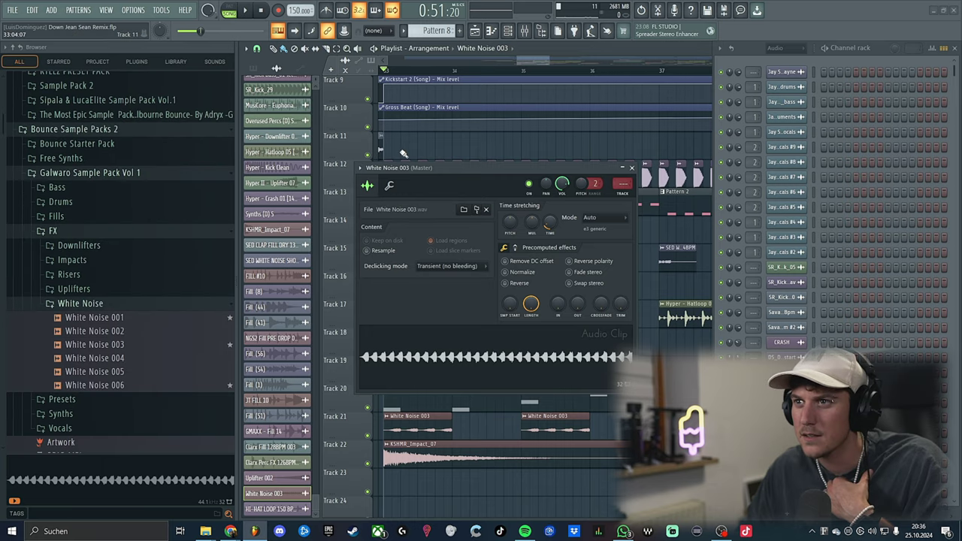
pyautogui.click(105, 344)
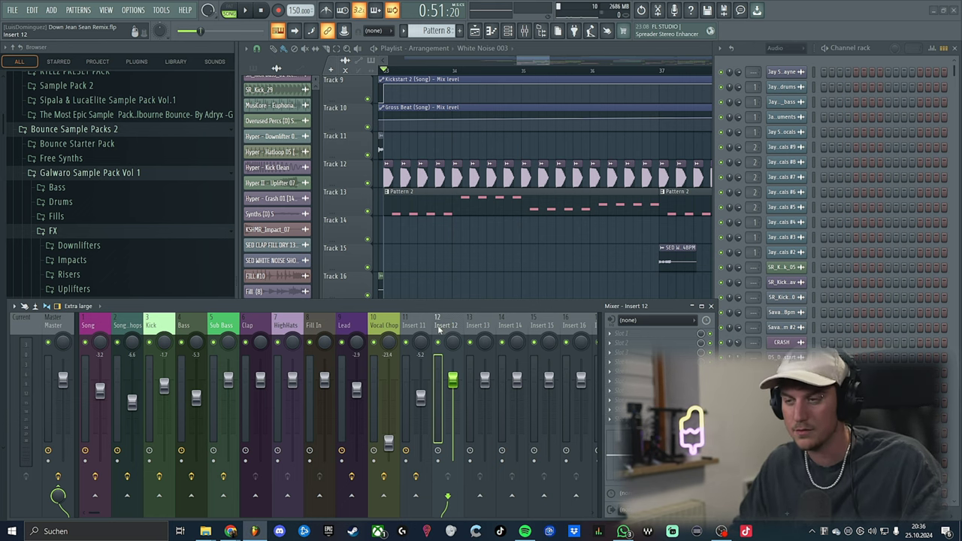
# - Rename mixer Insert 12 as Vocal and cycle its random colour to a dark olive green
pyautogui.press('F2')
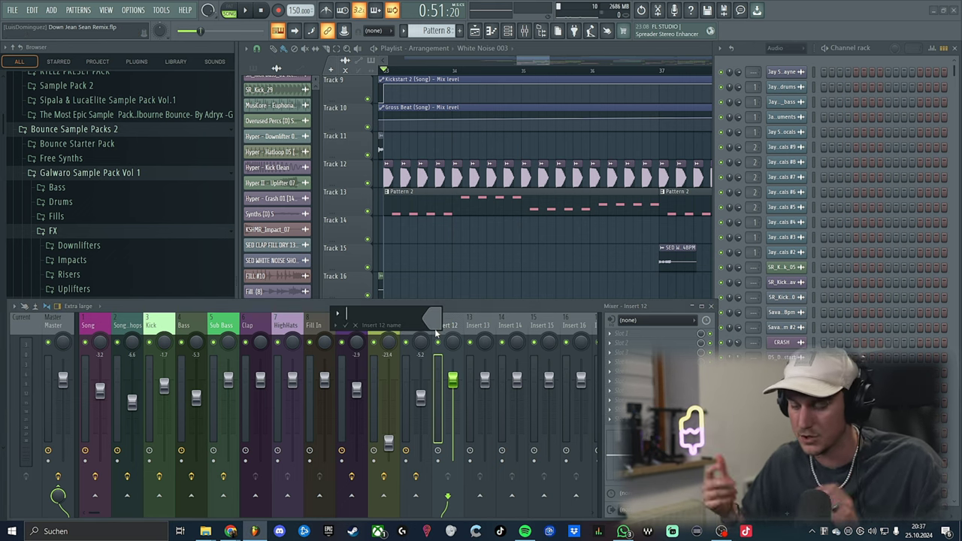
pyautogui.write('Vocal')
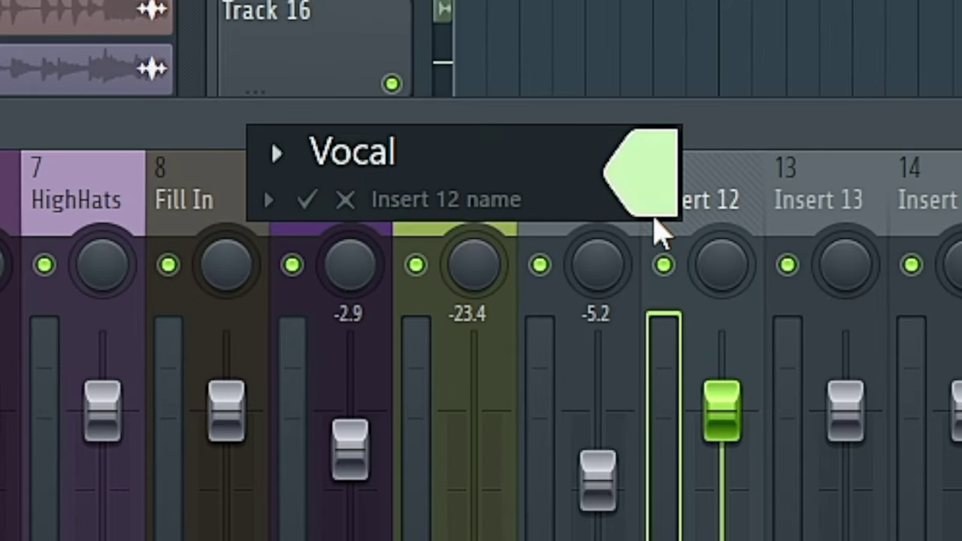
pyautogui.press('F2')
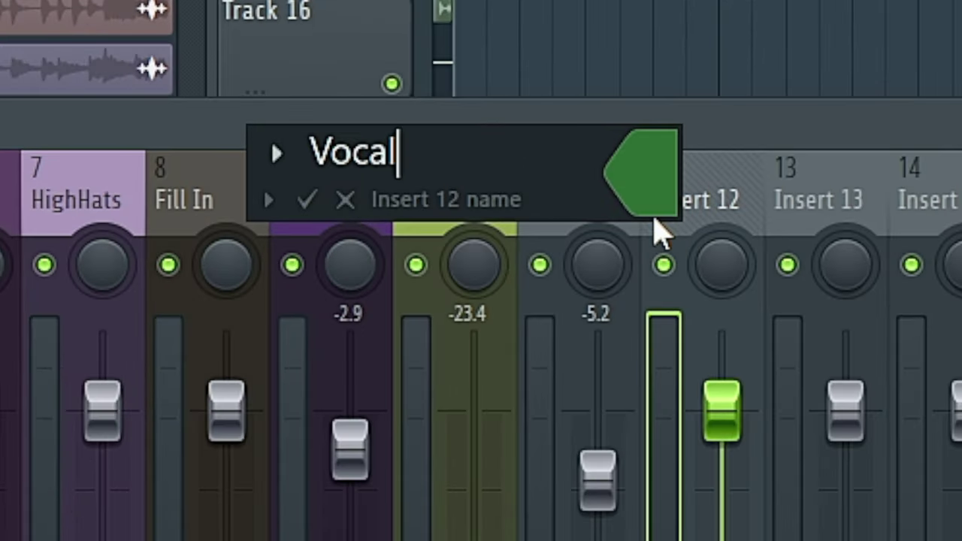
pyautogui.press('F2')
pyautogui.press('F2')
pyautogui.press('F2')
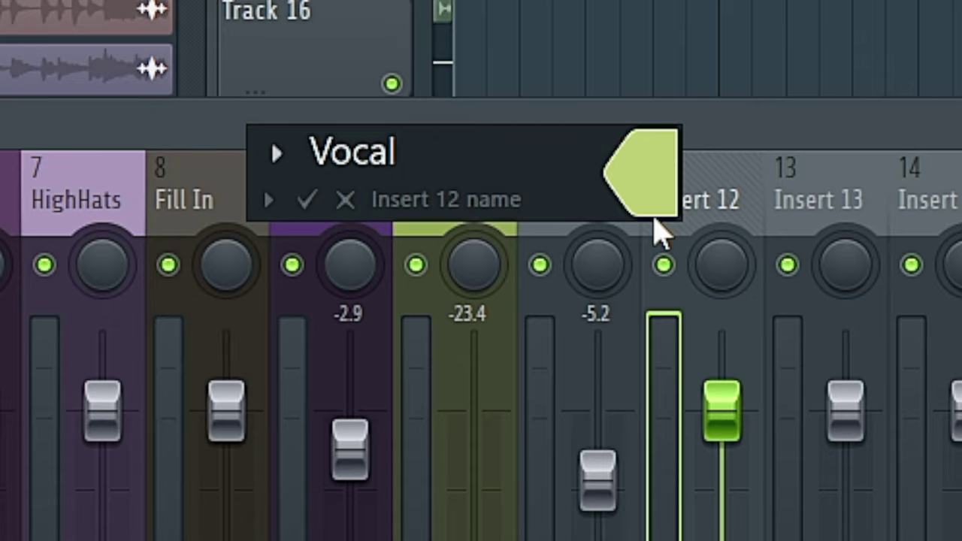
pyautogui.press('F2')
pyautogui.press('F2')
pyautogui.press('F2')
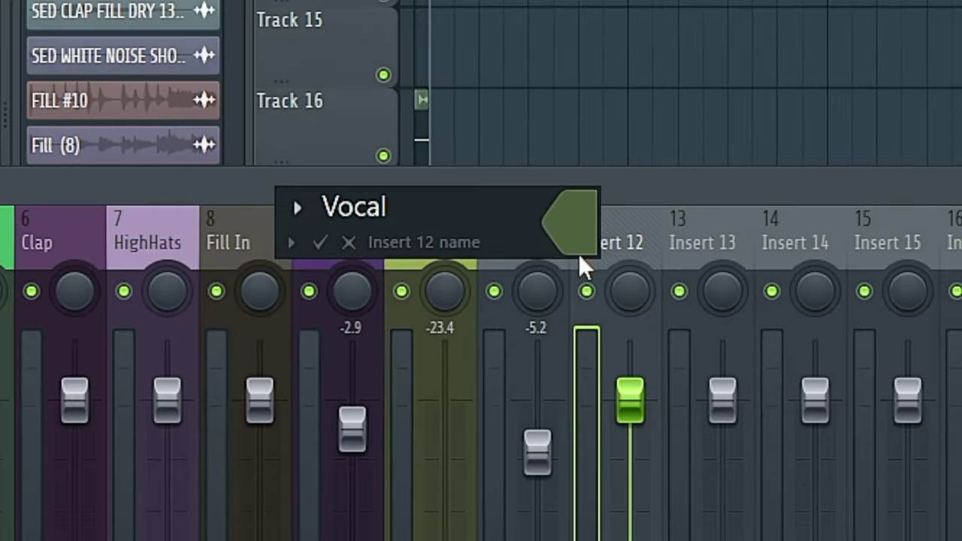
pyautogui.press('Return')
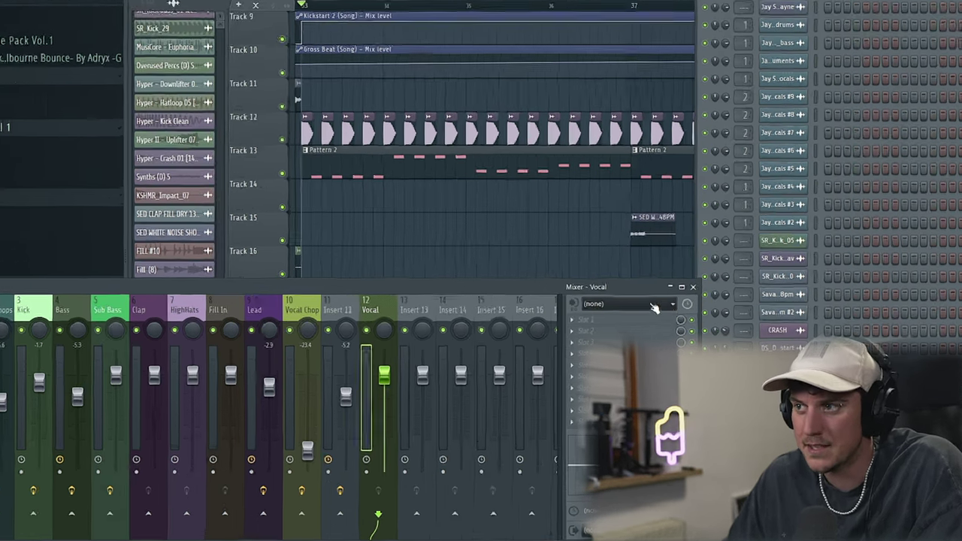
# - Assign a Focusrite USB ASIO input as the Vocal mixer track's external audio input
pyautogui.click(631, 321)
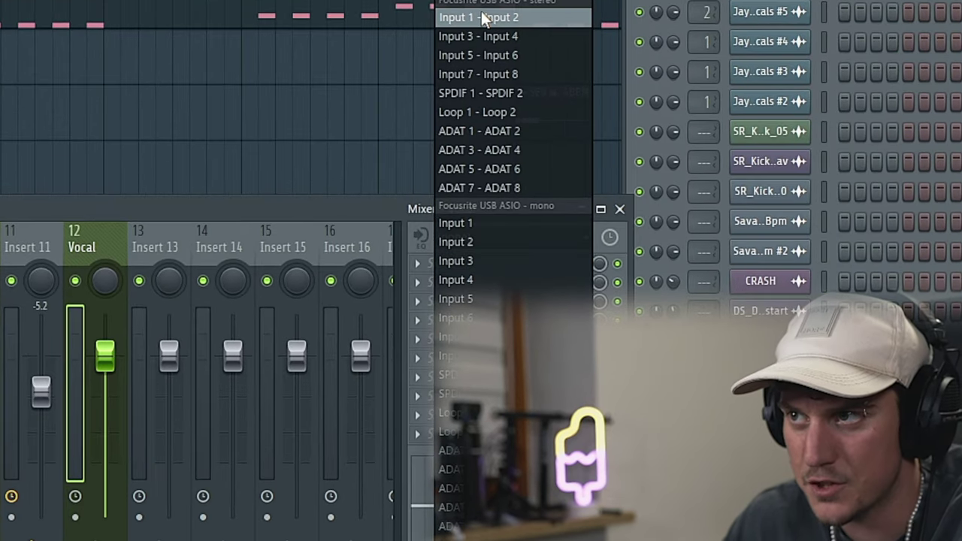
pyautogui.click(474, 267)
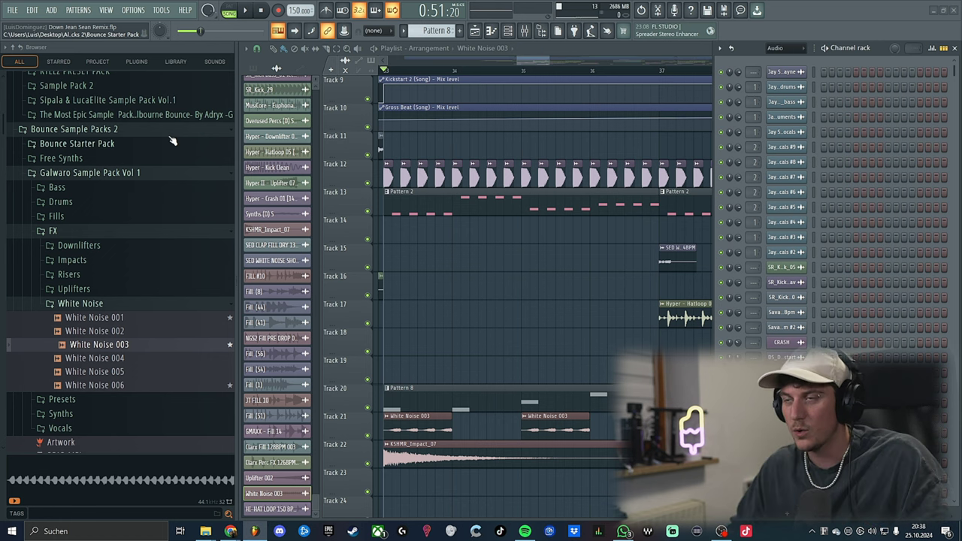
pyautogui.scroll(-8, 501, 408)
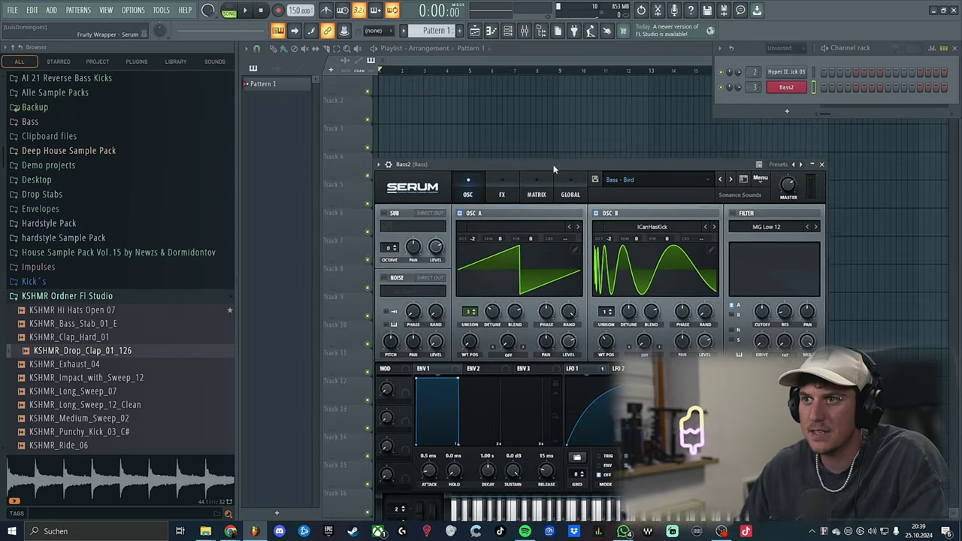
# - Move the Bass2 Serum window up so more of its controls can be viewed
pyautogui.moveTo(554, 165); pyautogui.dragTo(557, 132)
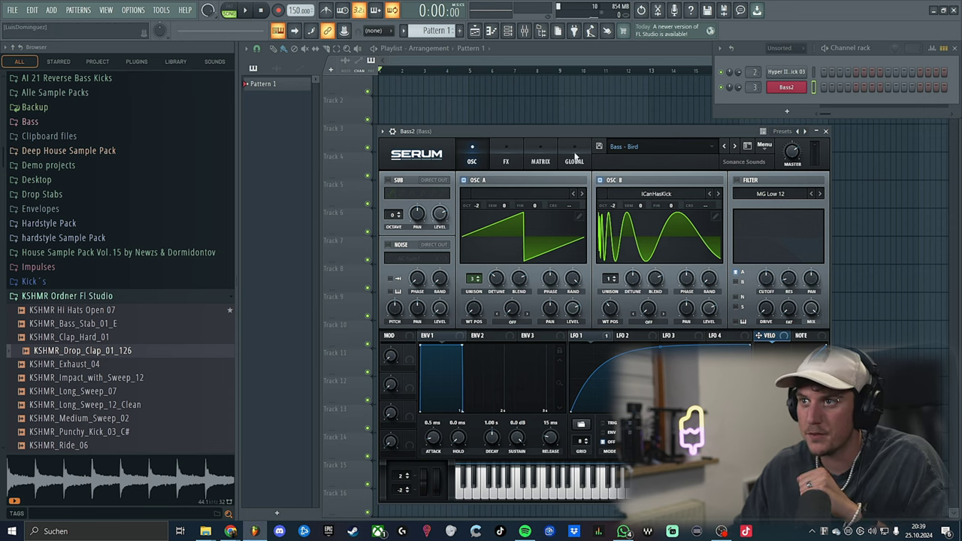
pyautogui.moveTo(544, 133)
pyautogui.mouseDown()
pyautogui.moveTo(555, 129)
pyautogui.moveTo(544, 133)
pyautogui.mouseUp()
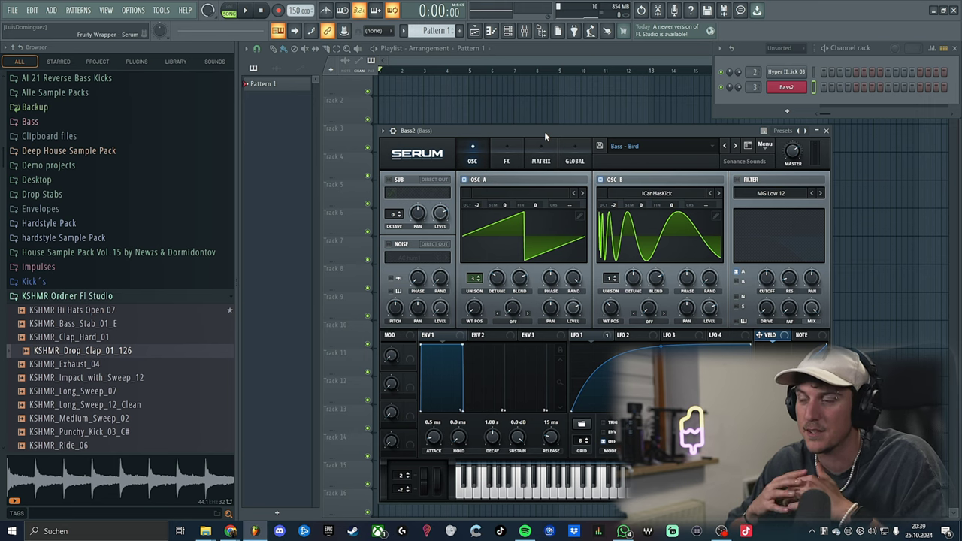
pyautogui.moveTo(546, 136); pyautogui.dragTo(547, 136)
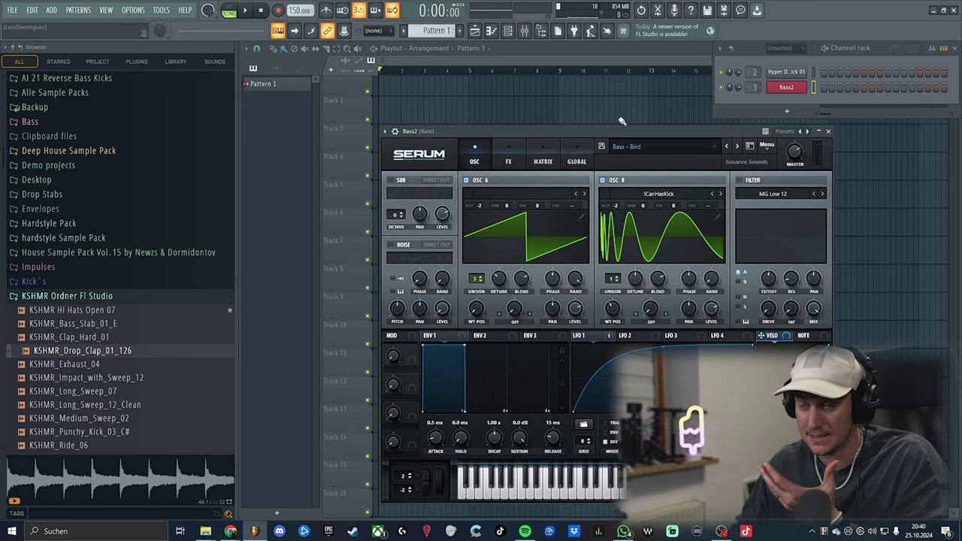
# - View the sampler settings of the Hyper II - Kick 03 channel over the playlist, and close them
pyautogui.click(785, 71)
pyautogui.moveTo(170, 74); pyautogui.dragTo(590, 128)
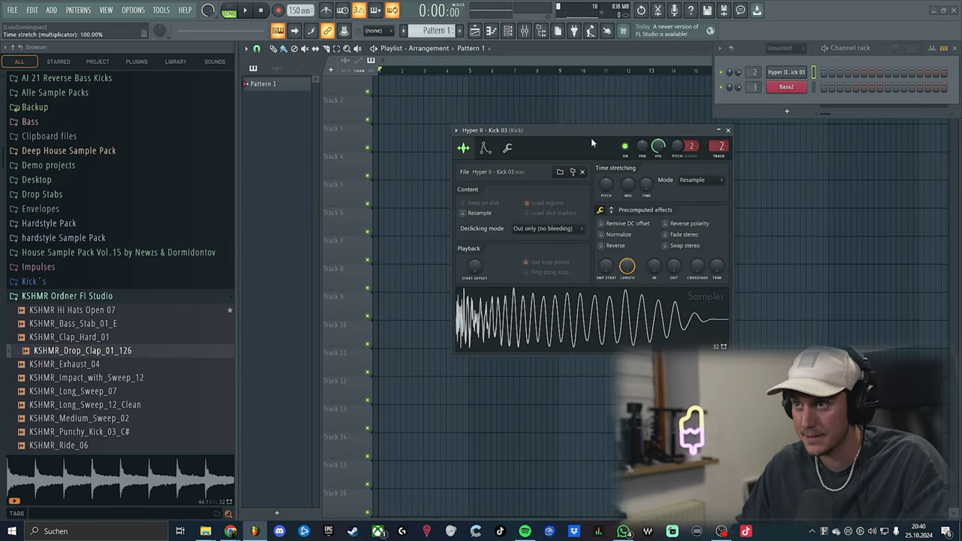
pyautogui.click(728, 131)
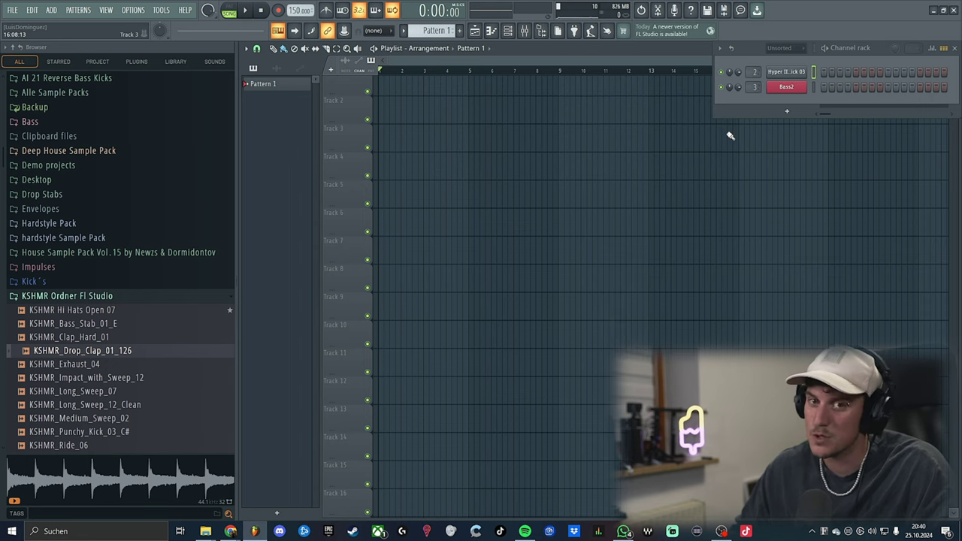
# - View the Serum instrument on the Bass2 channel, and close its window
pyautogui.click(786, 87)
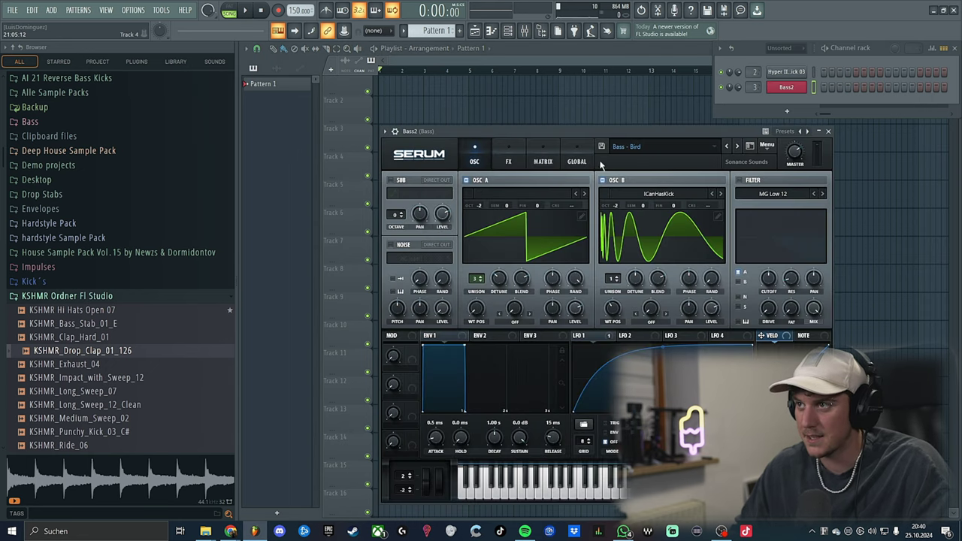
pyautogui.click(827, 130)
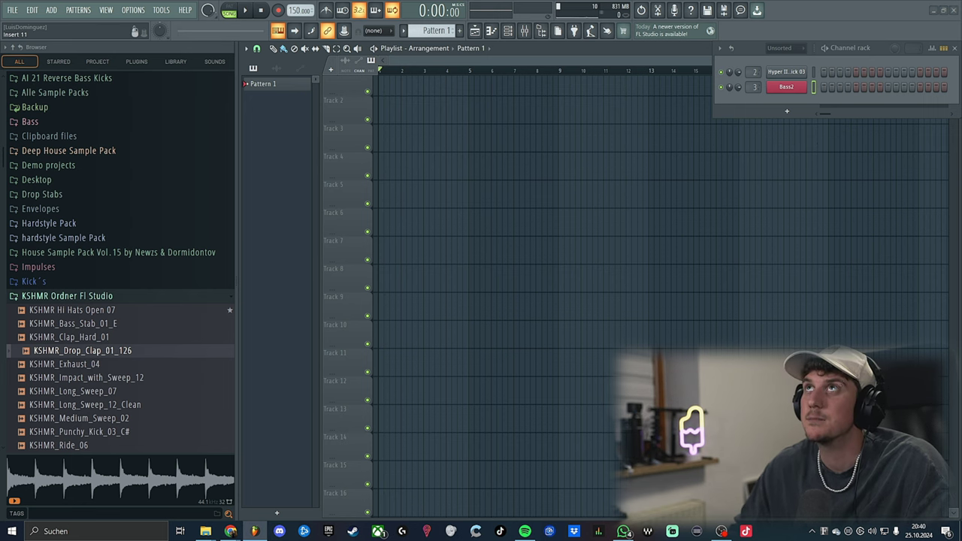
# - Bring up the mixer below the playlist and step through its tracks from Song to Lead to examine their effects
pyautogui.moveTo(493, 0); pyautogui.dragTo(576, 296)
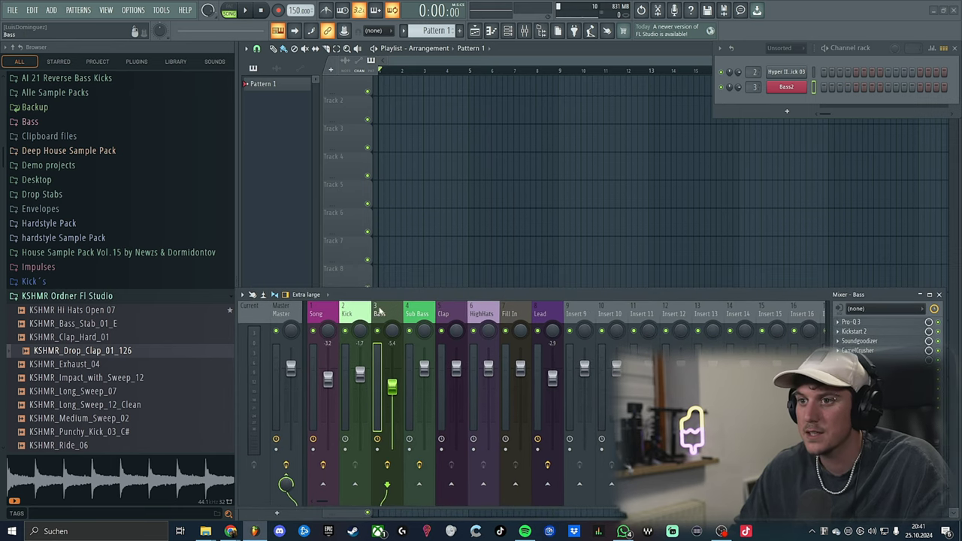
pyautogui.click(316, 315)
pyautogui.click(347, 314)
pyautogui.click(382, 312)
pyautogui.click(415, 313)
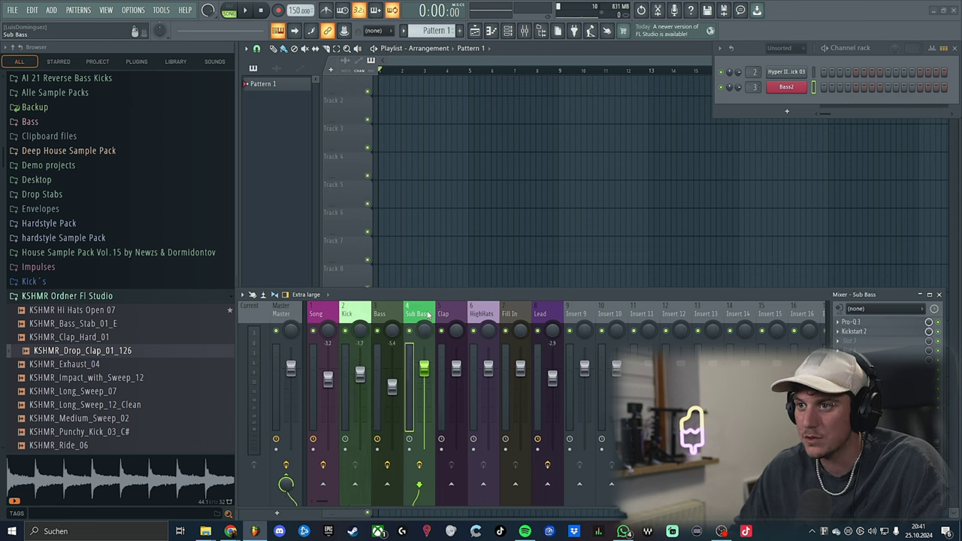
pyautogui.click(444, 313)
pyautogui.click(474, 311)
pyautogui.click(519, 316)
pyautogui.click(539, 317)
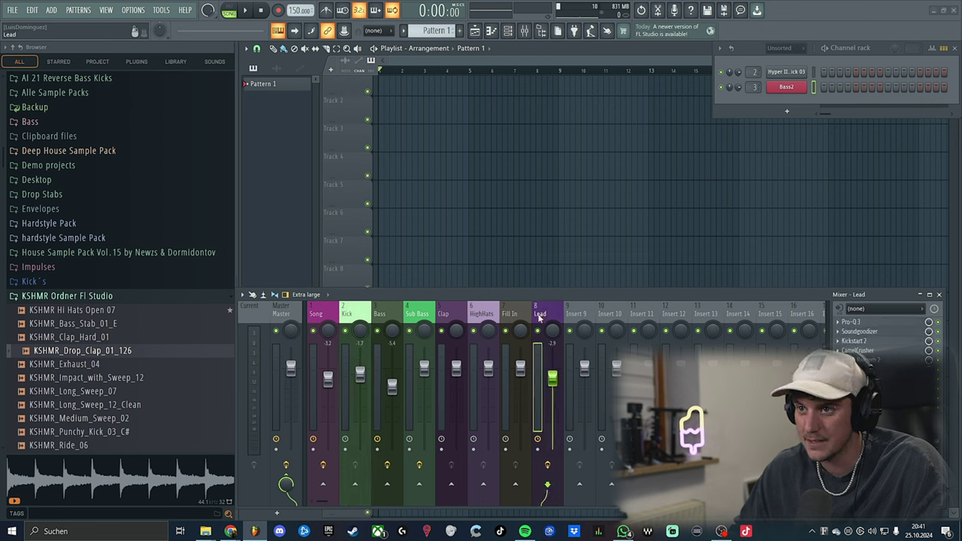
# - Examine the Soundgoodizer effect on the Bass mixer track, close it, and look through the tracks from Sub Bass to Lead
pyautogui.click(329, 325)
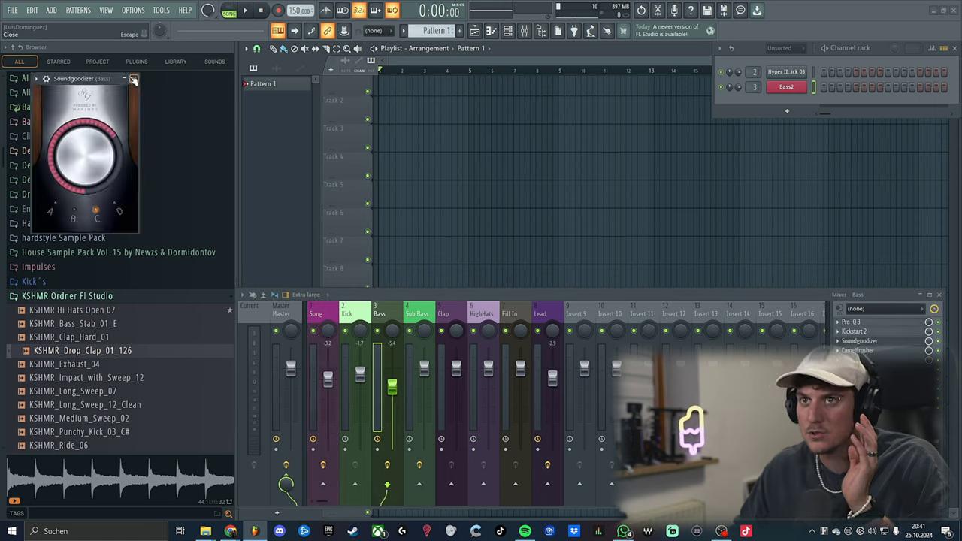
pyautogui.click(135, 80)
pyautogui.click(423, 315)
pyautogui.click(464, 312)
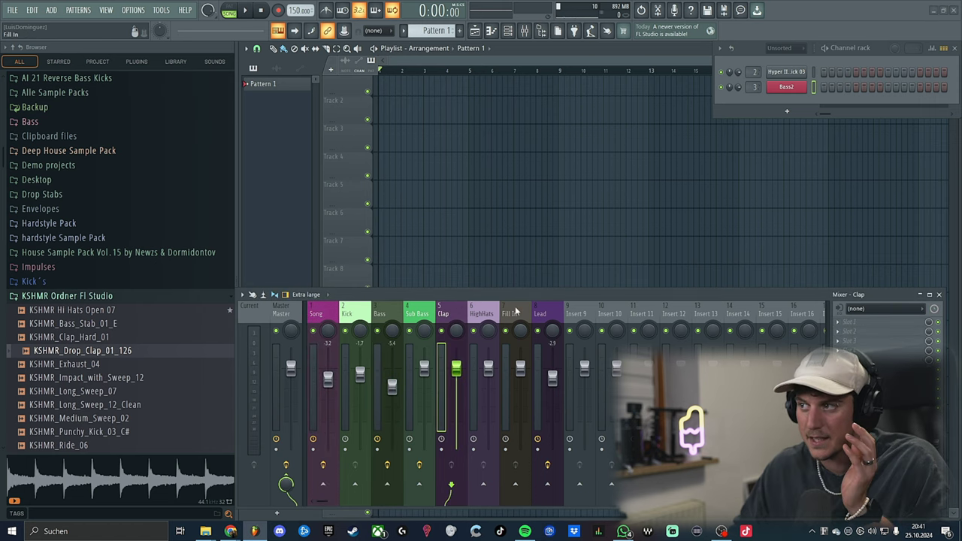
pyautogui.click(509, 313)
pyautogui.click(548, 312)
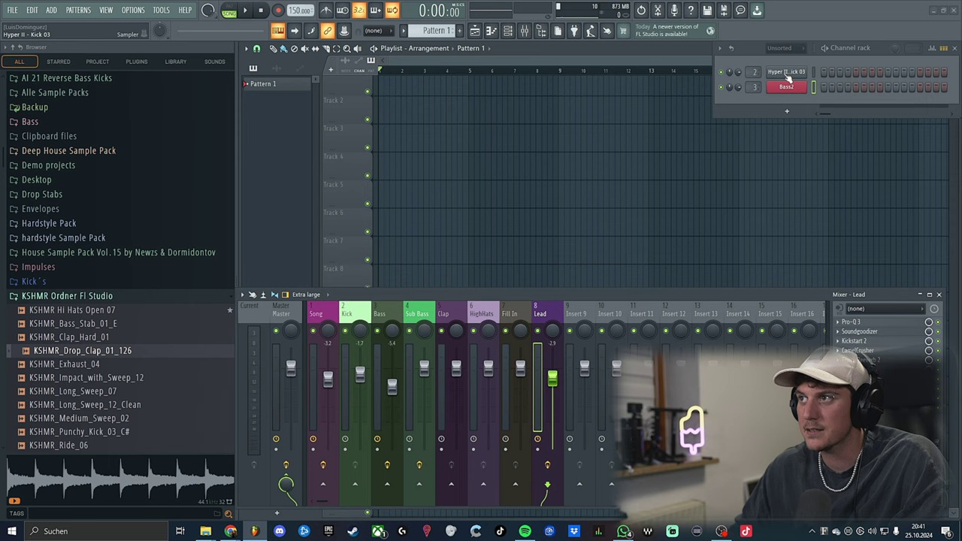
# - View the Hyper II - Kick 03 sampler alongside the mixer, close it, and inspect the Song, Kick, Bass and Sub Bass tracks
pyautogui.click(786, 73)
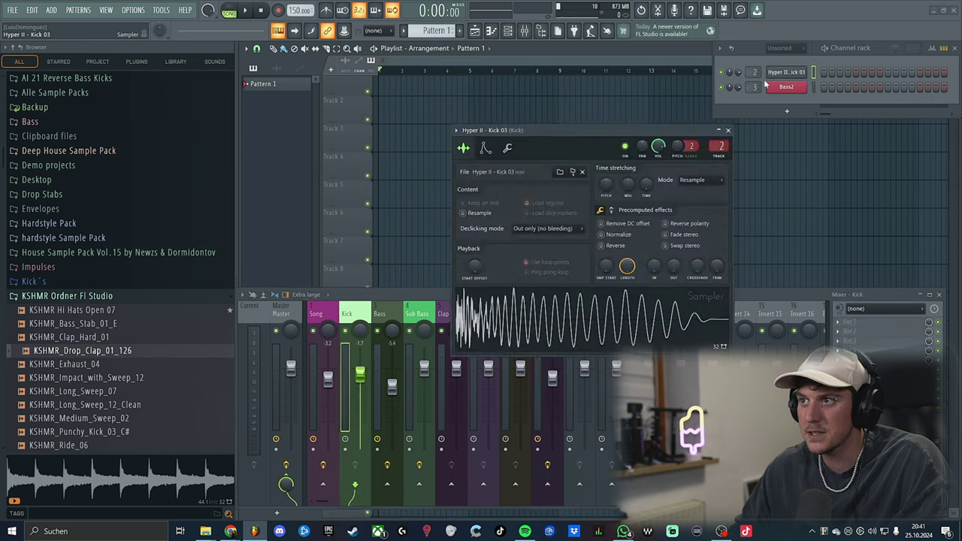
pyautogui.click(727, 131)
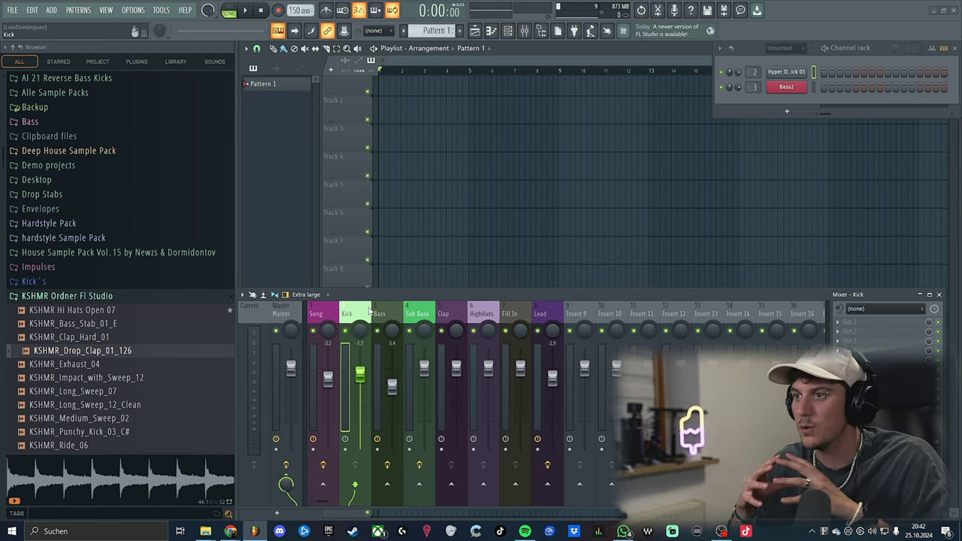
pyautogui.click(318, 316)
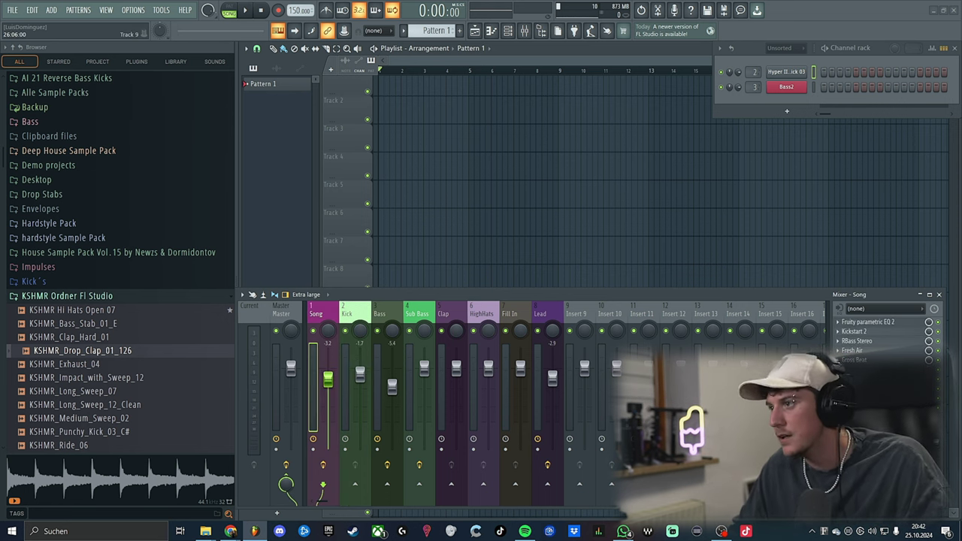
pyautogui.click(354, 318)
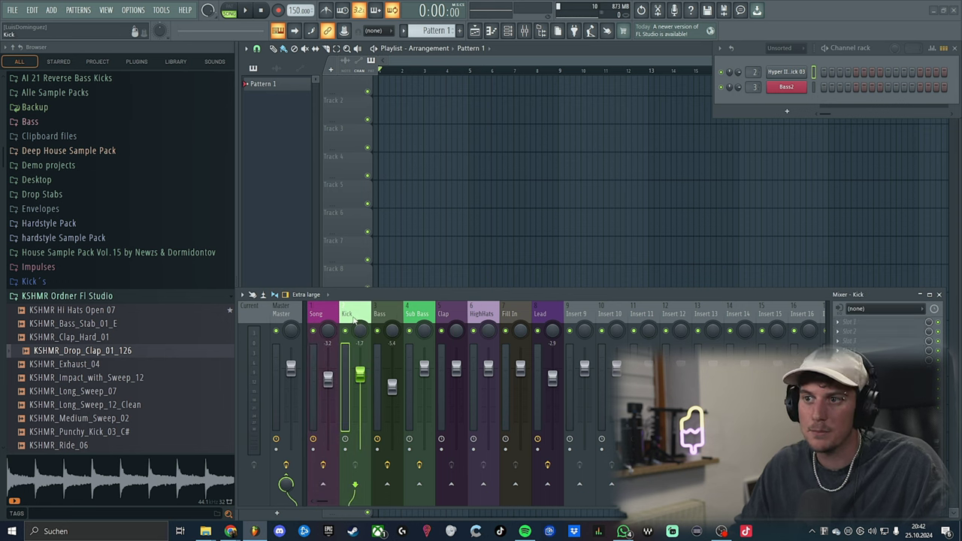
pyautogui.click(393, 306)
pyautogui.click(420, 306)
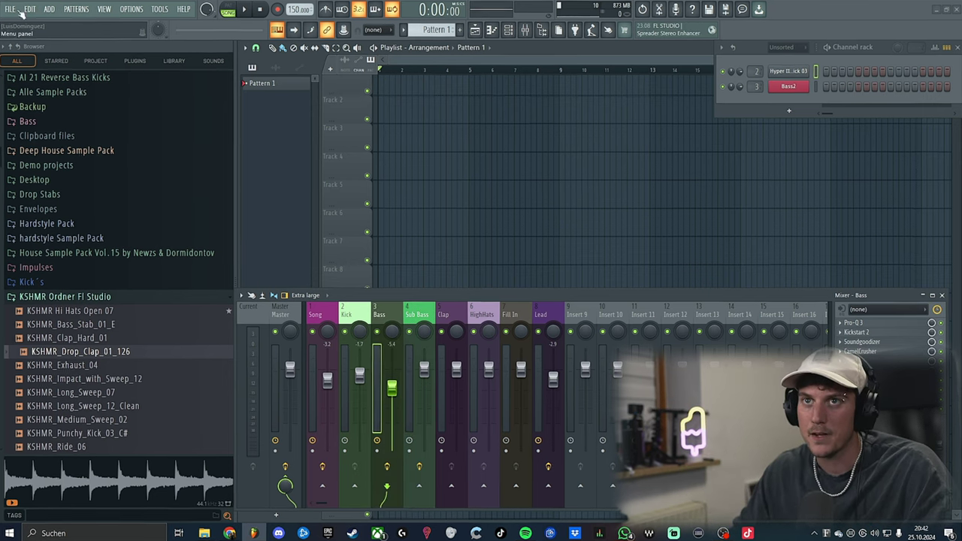
# - Start saving the project under a new name and browse to the Dokumente folder for its location
pyautogui.click(13, 11)
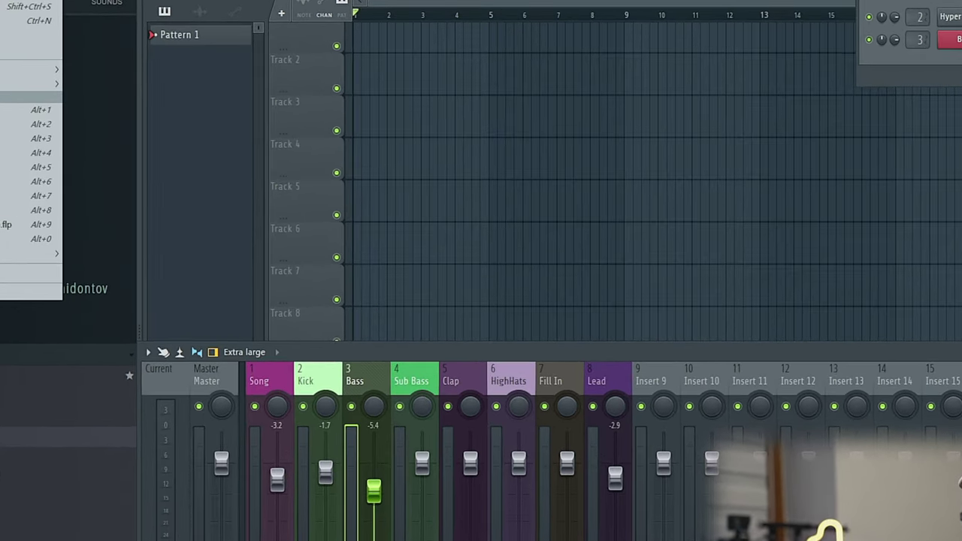
pyautogui.click(9, 6)
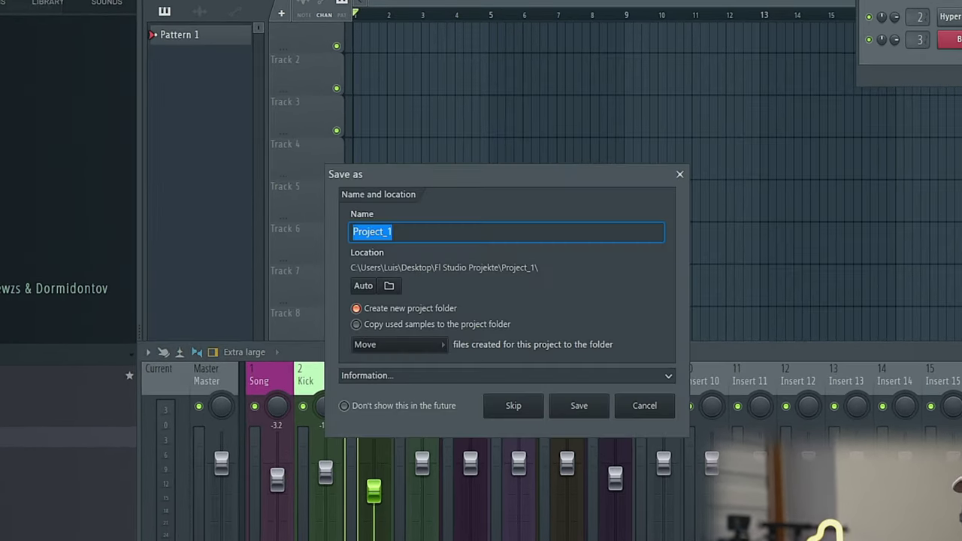
pyautogui.click(389, 286)
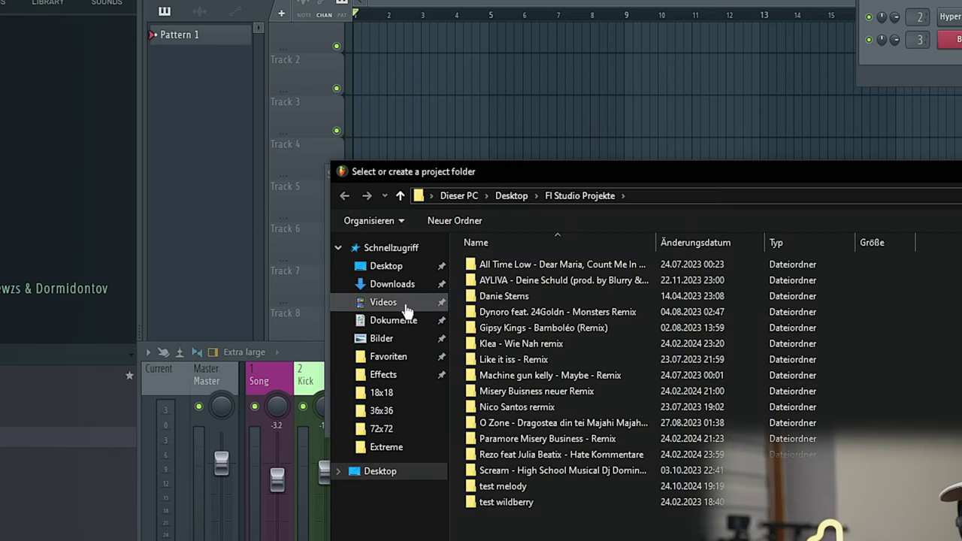
pyautogui.click(393, 320)
pyautogui.moveTo(530, 174); pyautogui.dragTo(432, 161)
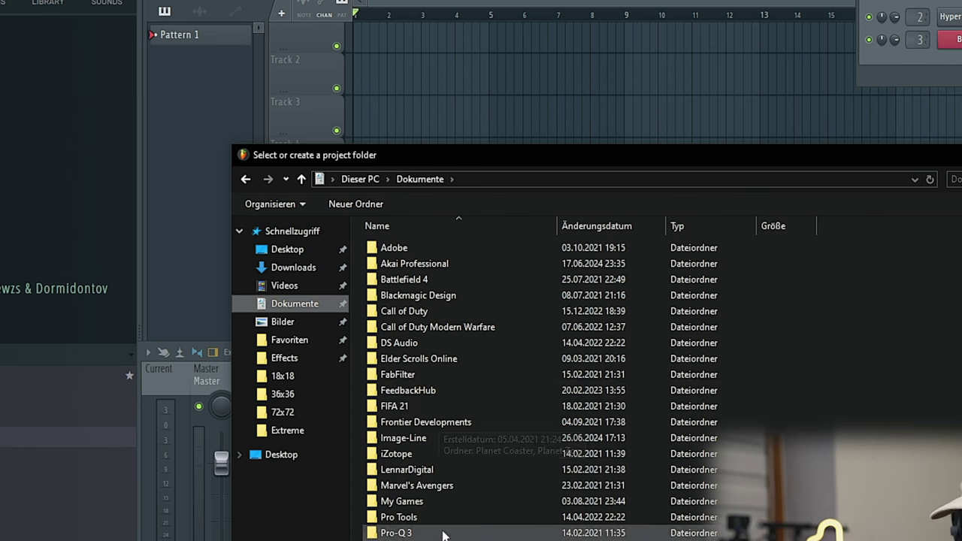
# - Browse to Image-Line > FL Studio > Projects > Templates in the project folder selection, and close the selection without choosing a folder
pyautogui.scroll(-1, 443, 535)
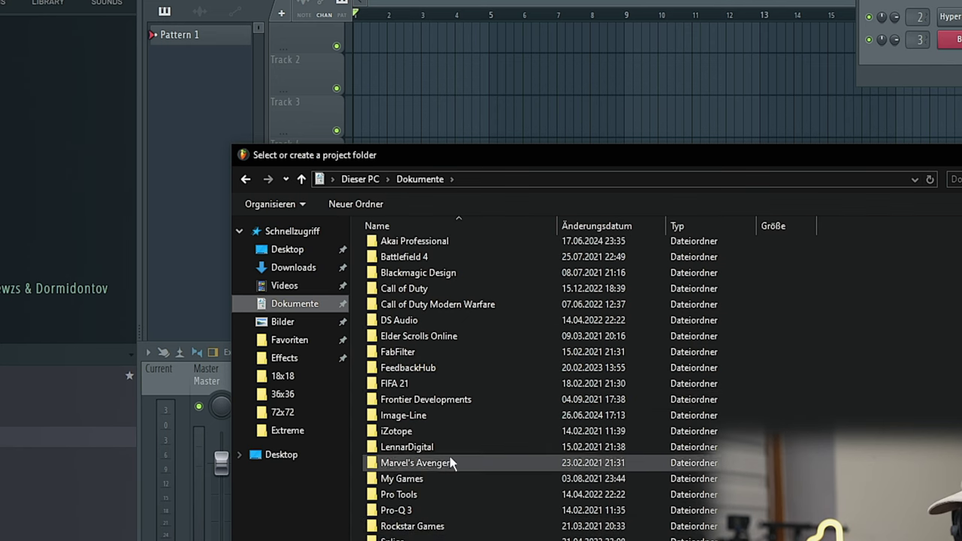
pyautogui.doubleClick(431, 413)
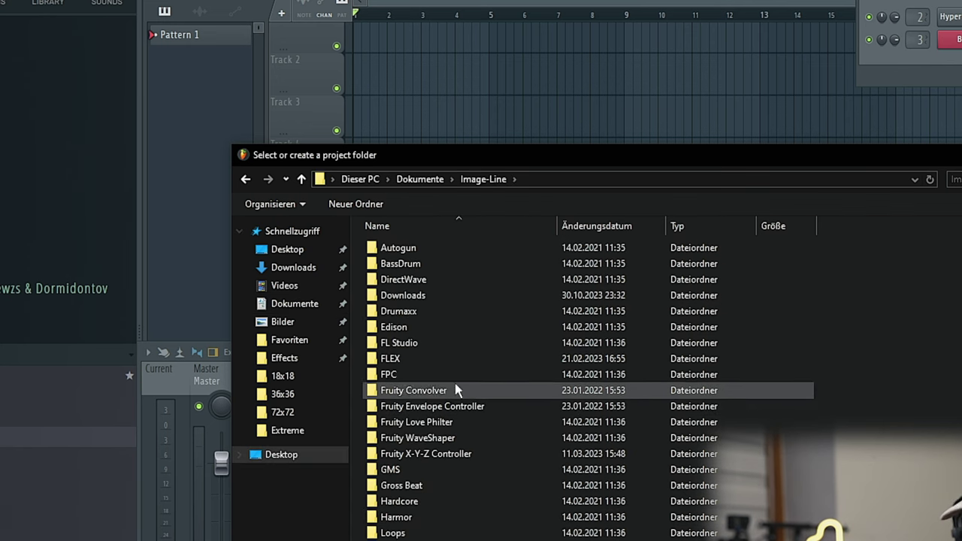
pyautogui.scroll(-1, 448, 384)
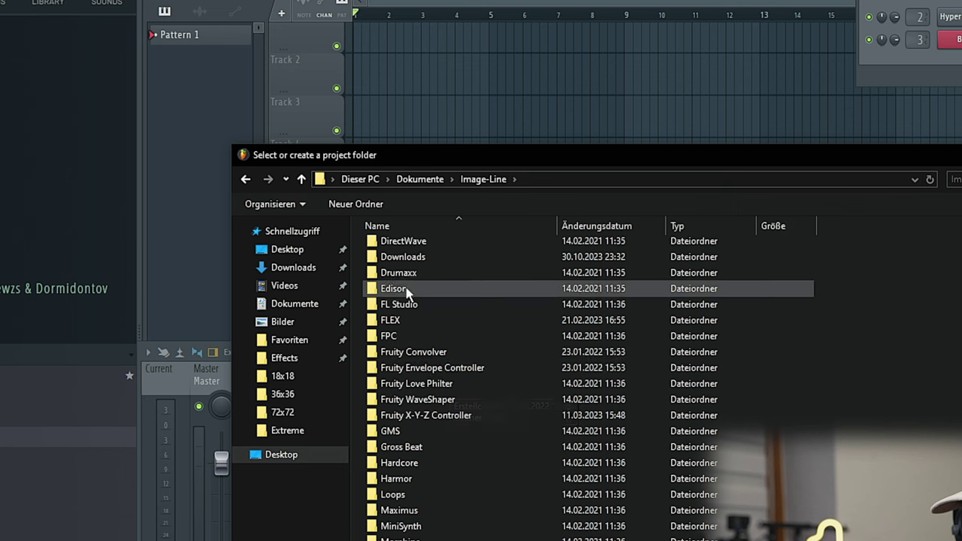
pyautogui.scroll(1, 406, 291)
pyautogui.doubleClick(429, 343)
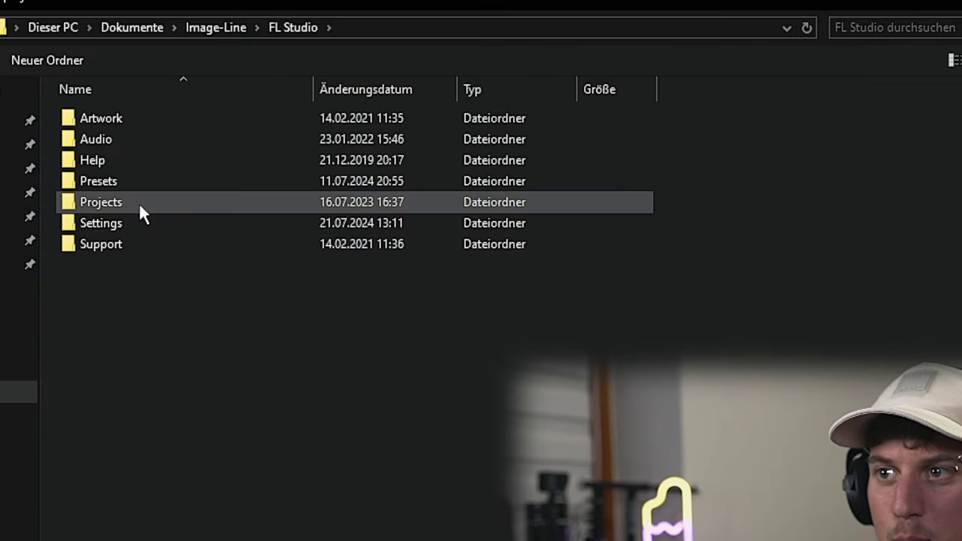
pyautogui.doubleClick(140, 206)
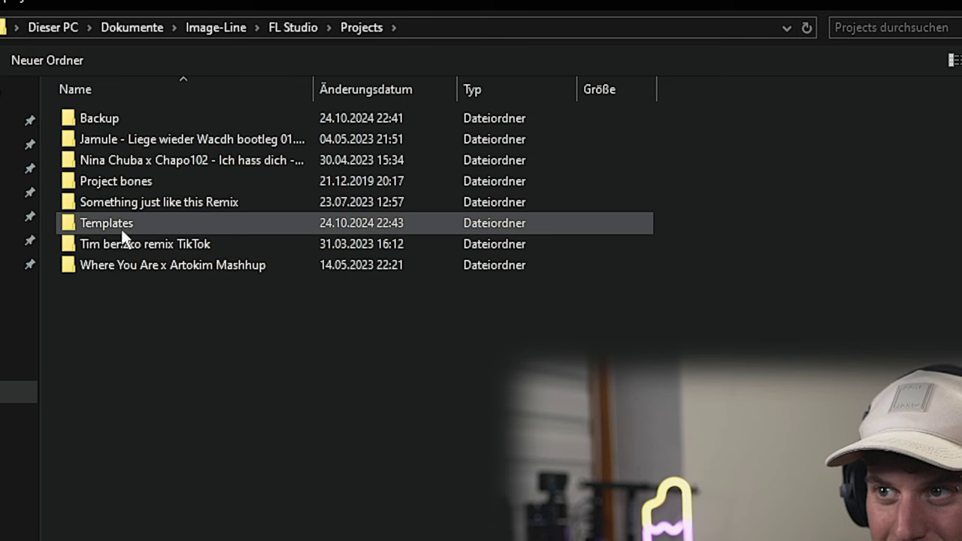
pyautogui.doubleClick(120, 224)
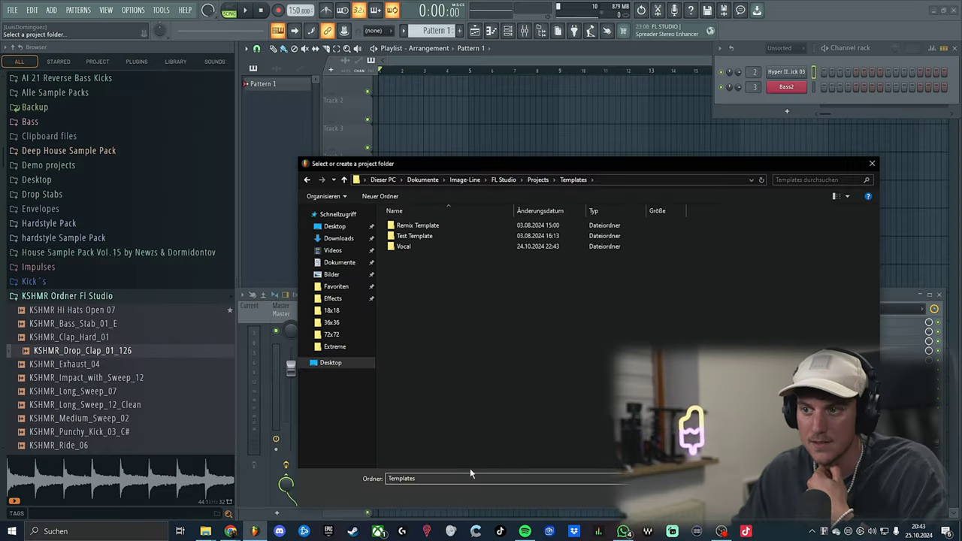
pyautogui.click(417, 476)
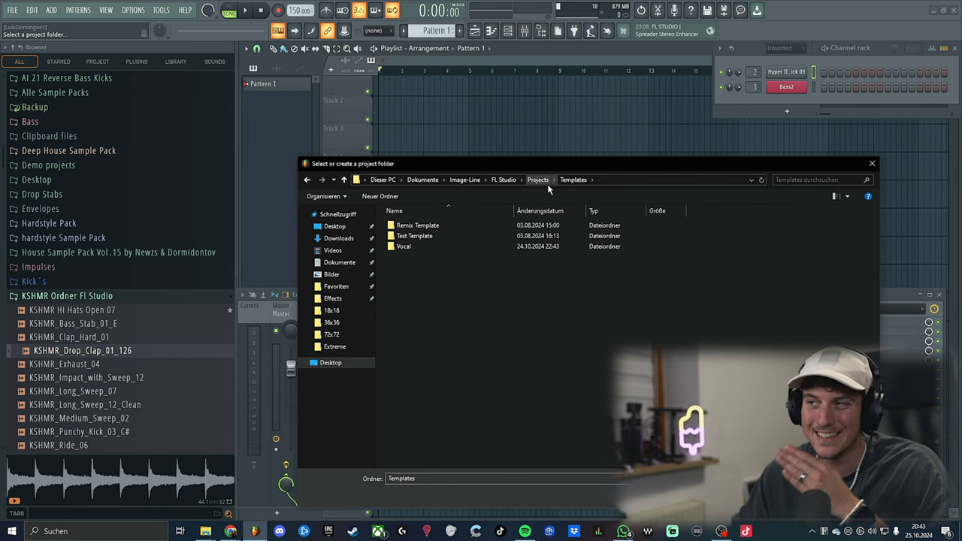
pyautogui.click(871, 163)
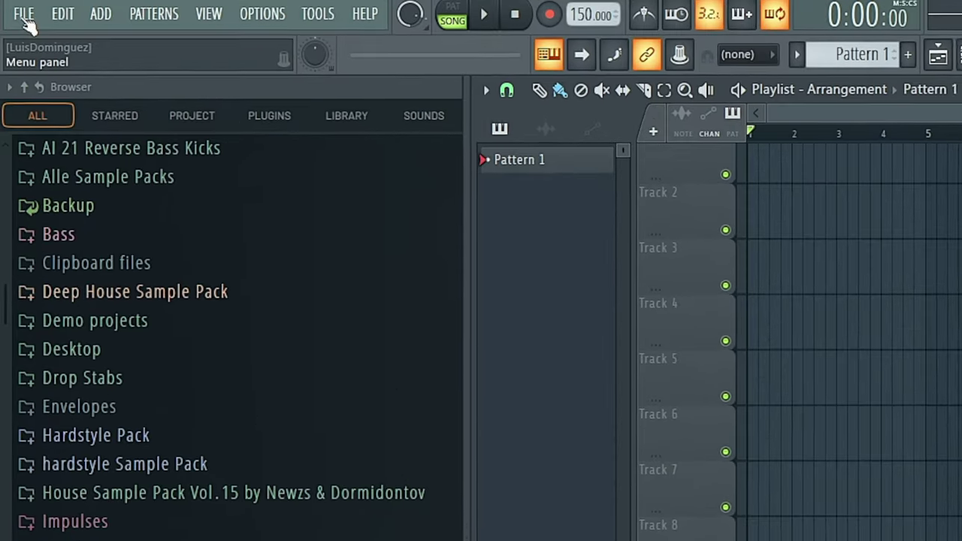
# - Open the General settings for changing the default project template
pyautogui.click(19, 13)
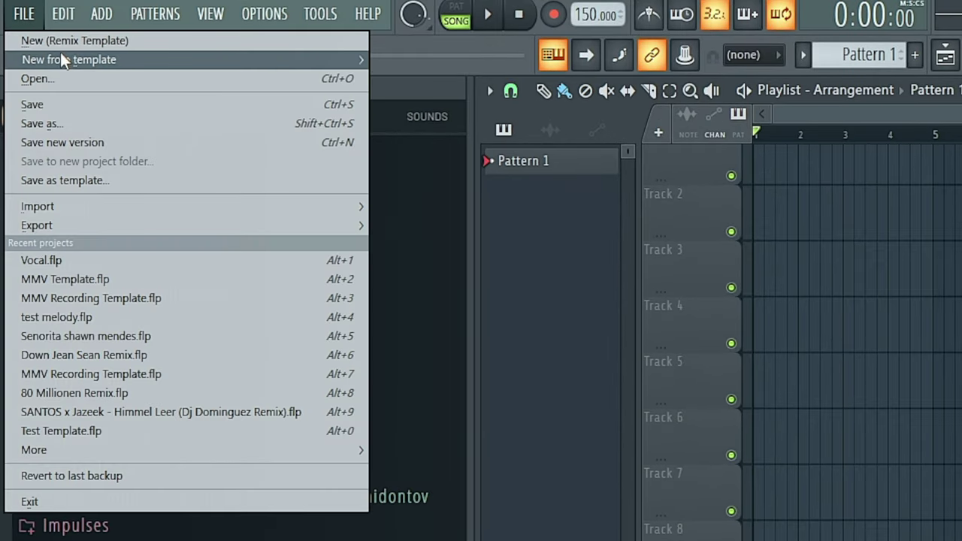
pyautogui.moveTo(93, 60)
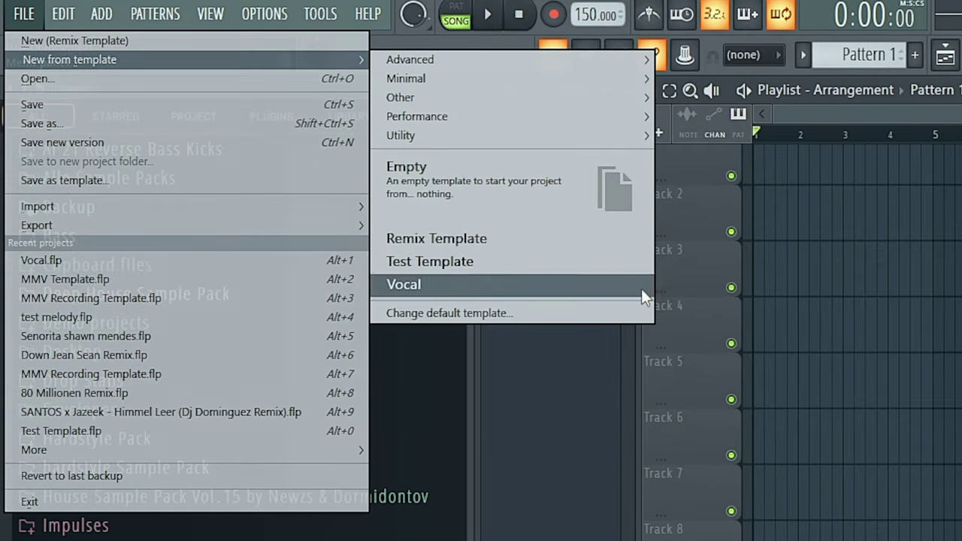
pyautogui.click(617, 313)
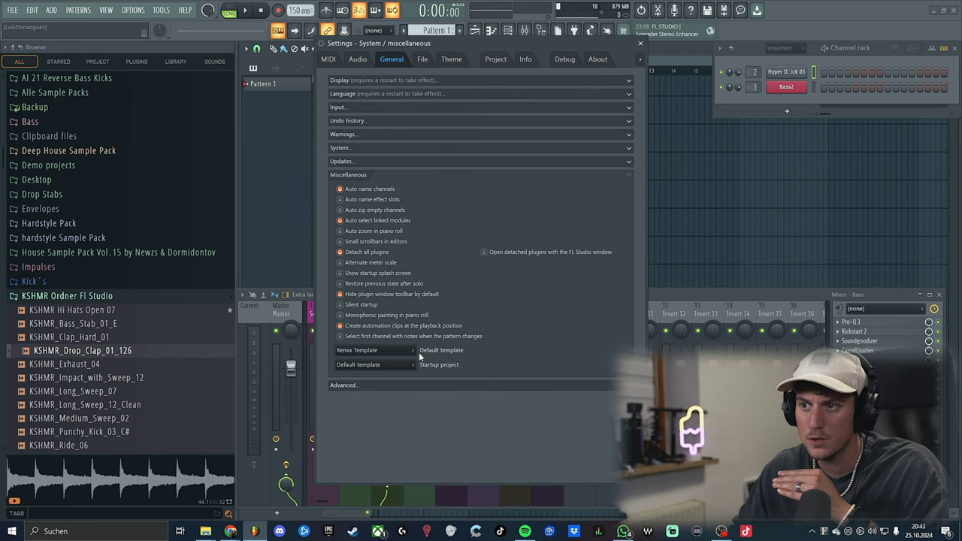
# - Review the list of templates available for new projects, and return to the settings
pyautogui.click(12, 9)
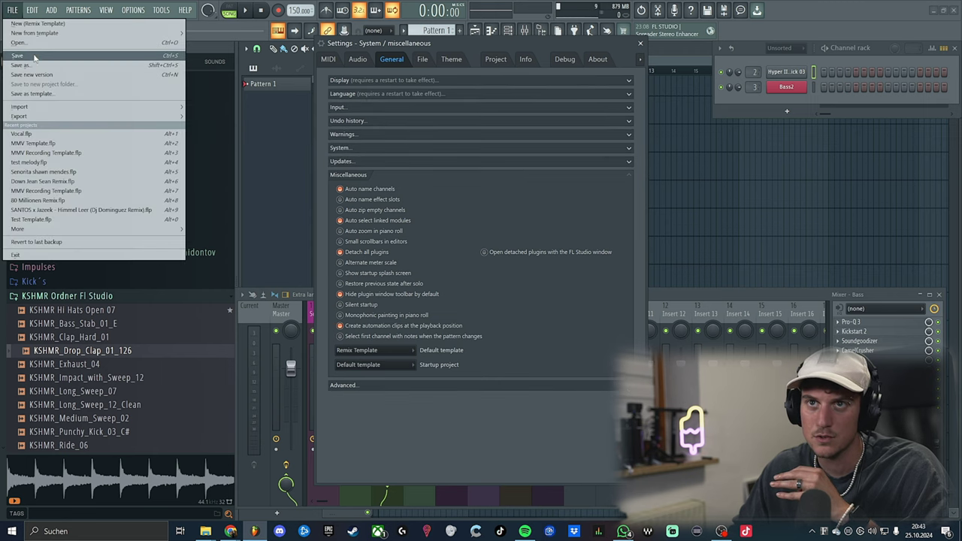
pyautogui.moveTo(41, 35)
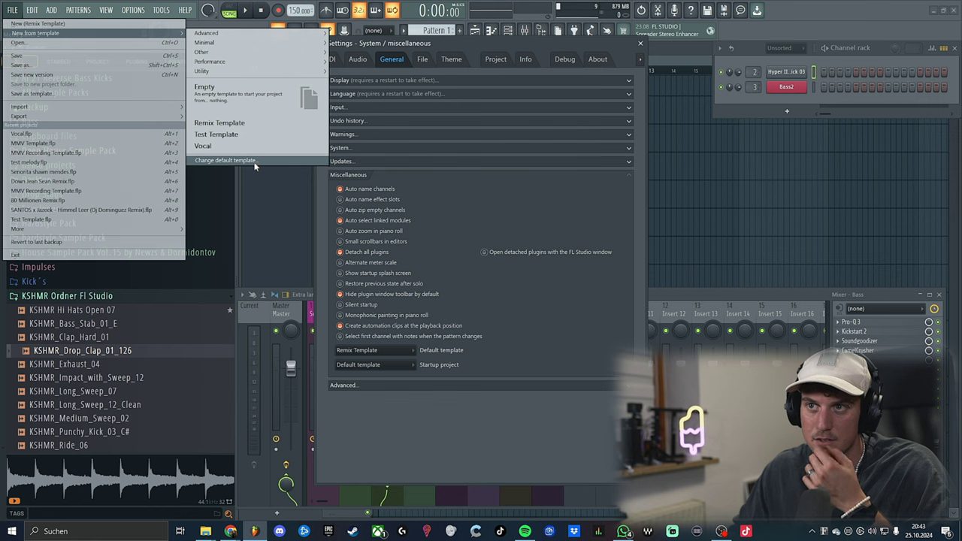
pyautogui.click(606, 210)
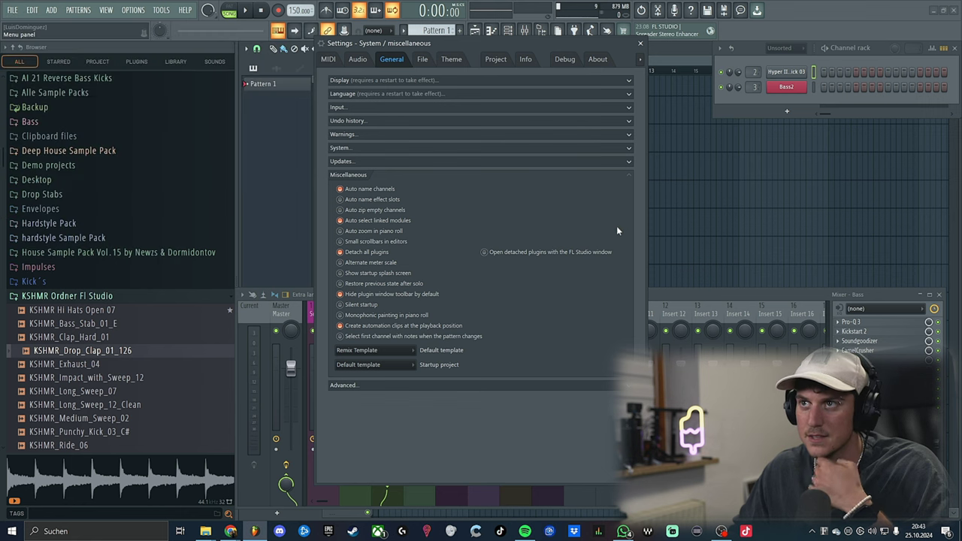
# - Choose Remix Template as the default project template and close the settings
pyautogui.click(370, 353)
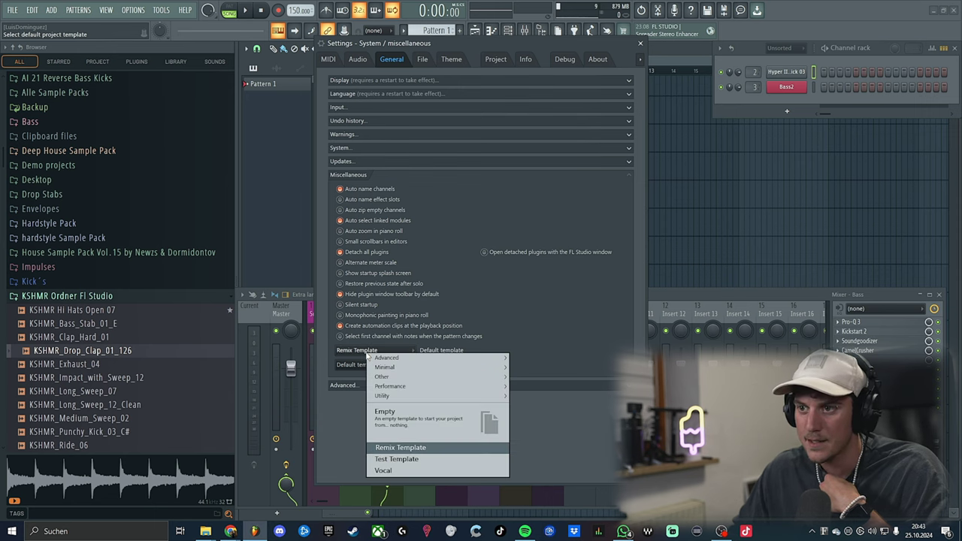
pyautogui.click(403, 449)
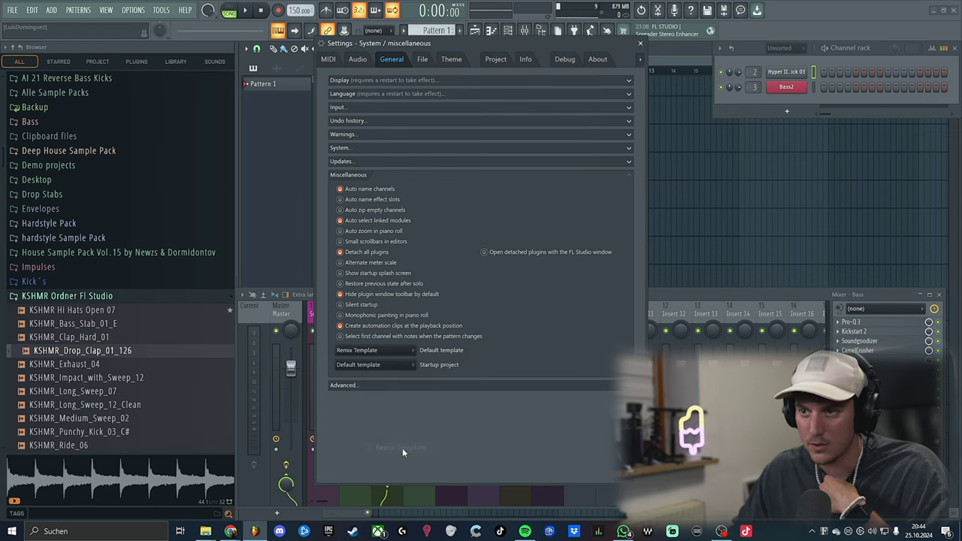
pyautogui.click(639, 44)
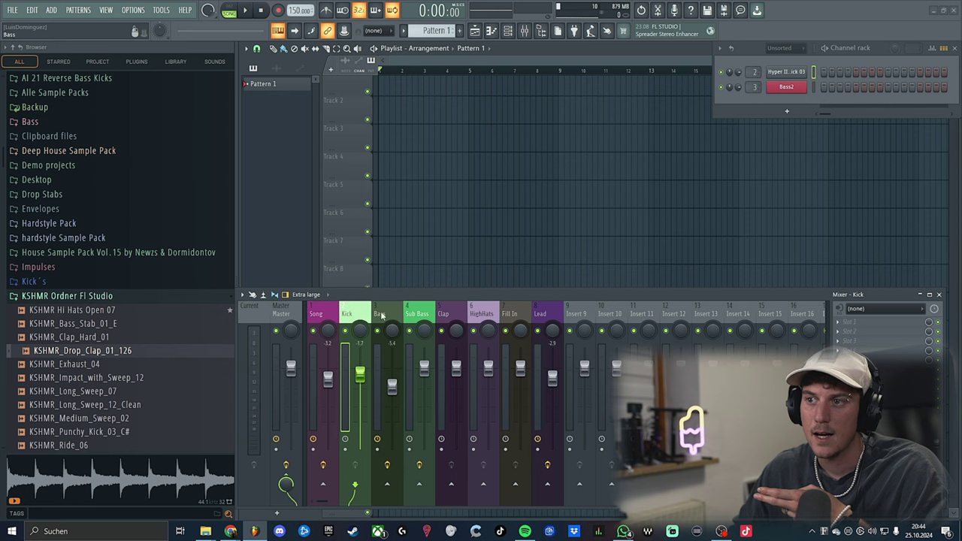
# - Look over the Sub Bass and Clap tracks in the mixer
pyautogui.click(407, 314)
pyautogui.click(455, 311)
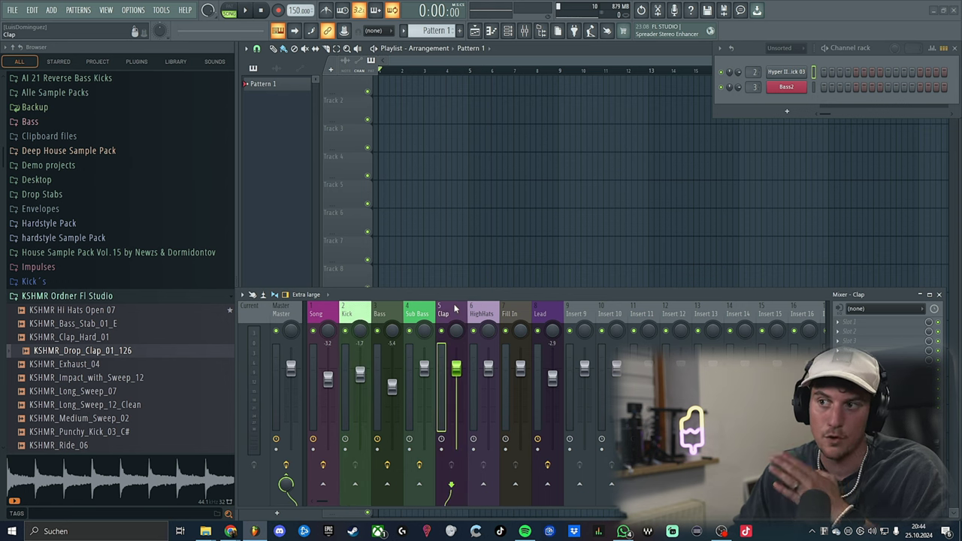
# - Look over the HighHats, Fill In and Lead tracks in the mixer
pyautogui.click(480, 313)
pyautogui.click(513, 313)
pyautogui.click(534, 314)
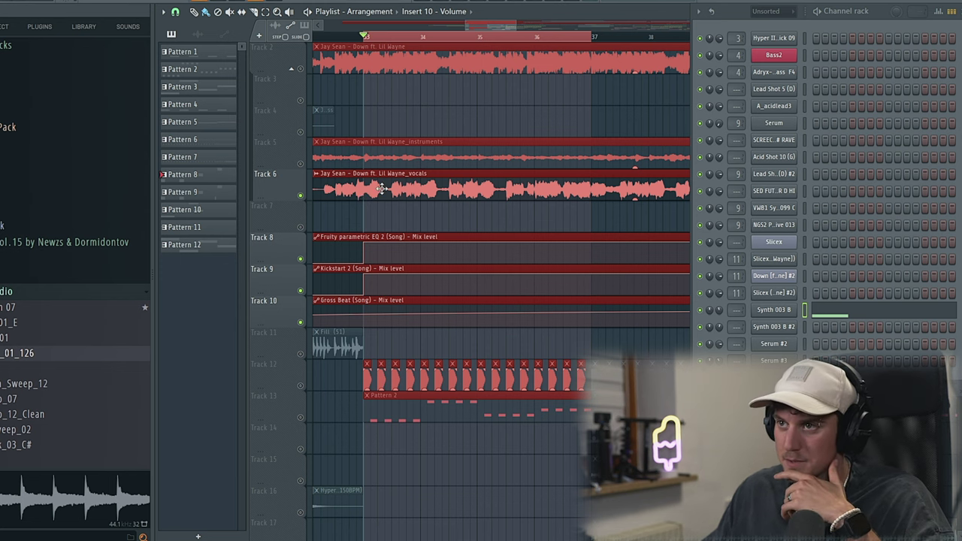
# - Open the channel settings of the Jay Sean - Down ft. Lil Wayne_vocals clip and create an automation clip for its volume
pyautogui.doubleClick(383, 192)
pyautogui.moveTo(304, 118); pyautogui.dragTo(613, 233)
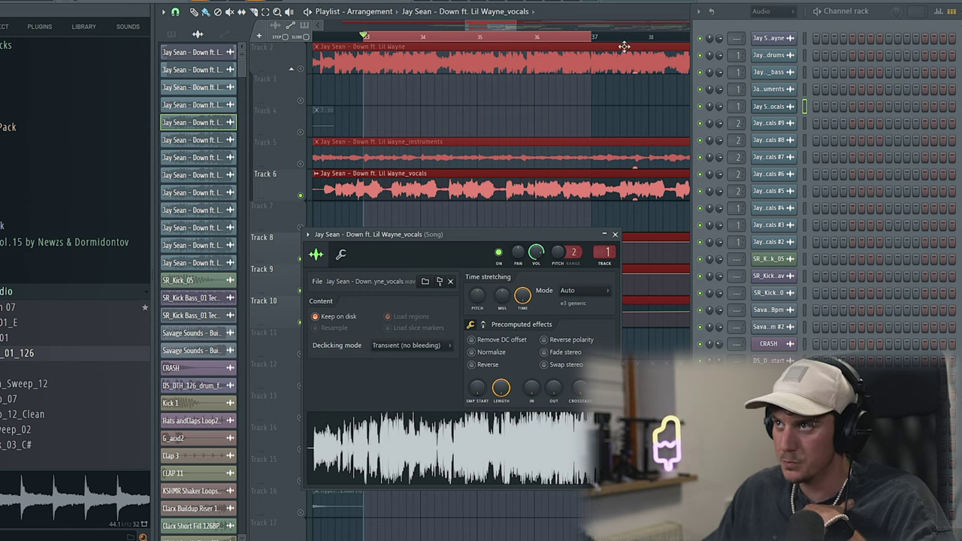
pyautogui.rightClick(536, 253)
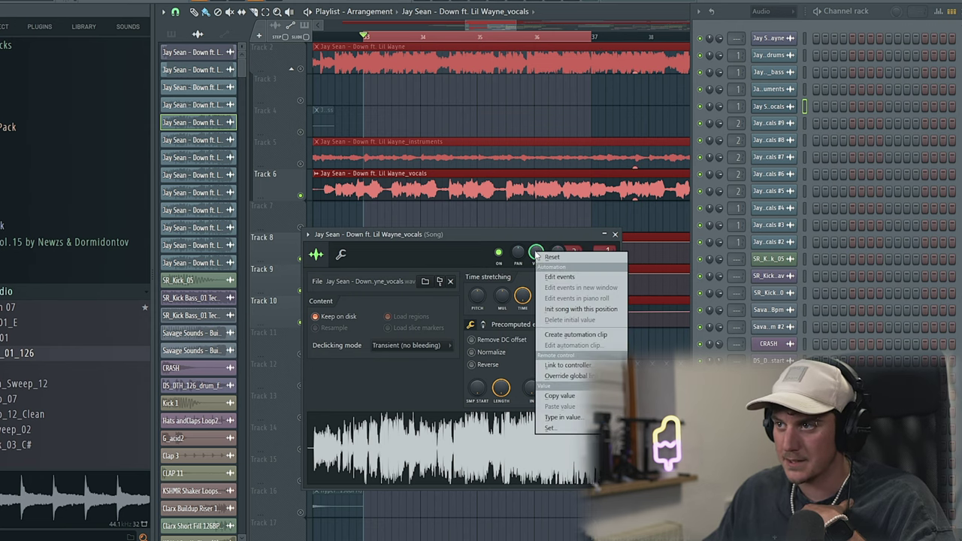
pyautogui.click(556, 336)
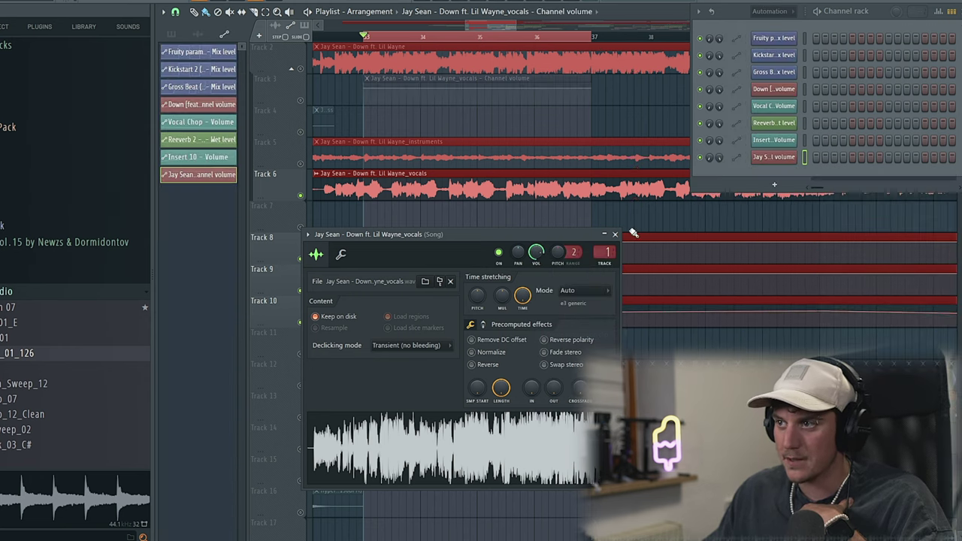
# - Close the channel settings, move the vocals' volume automation clip to Track 7 with the track enabled, and play the section
pyautogui.click(615, 234)
pyautogui.moveTo(444, 81); pyautogui.dragTo(446, 217)
pyautogui.click(300, 227)
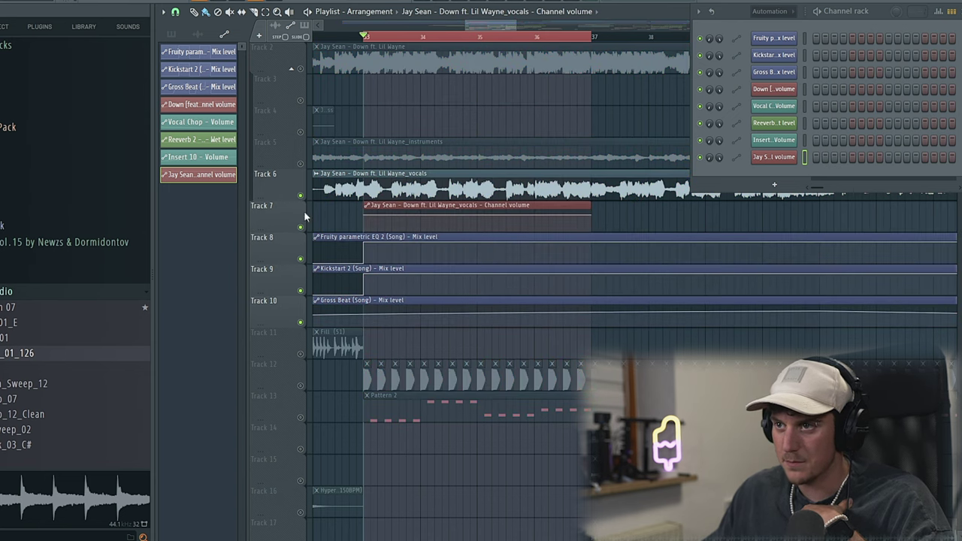
pyautogui.press('space')
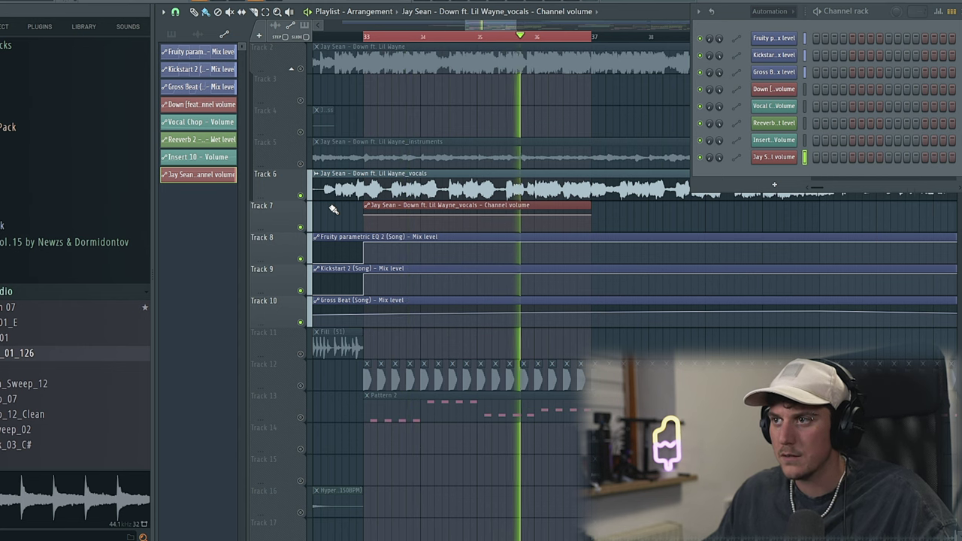
pyautogui.press('space')
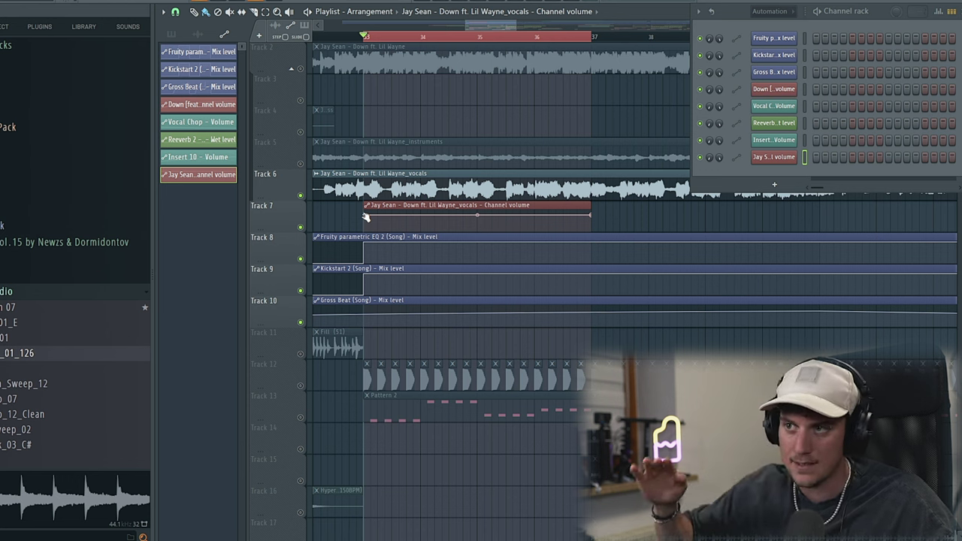
# - Shape the vocals' volume automation into a curved fade-in by lowering its start point and raising the curve, and play it
pyautogui.moveTo(366, 215); pyautogui.dragTo(366, 233)
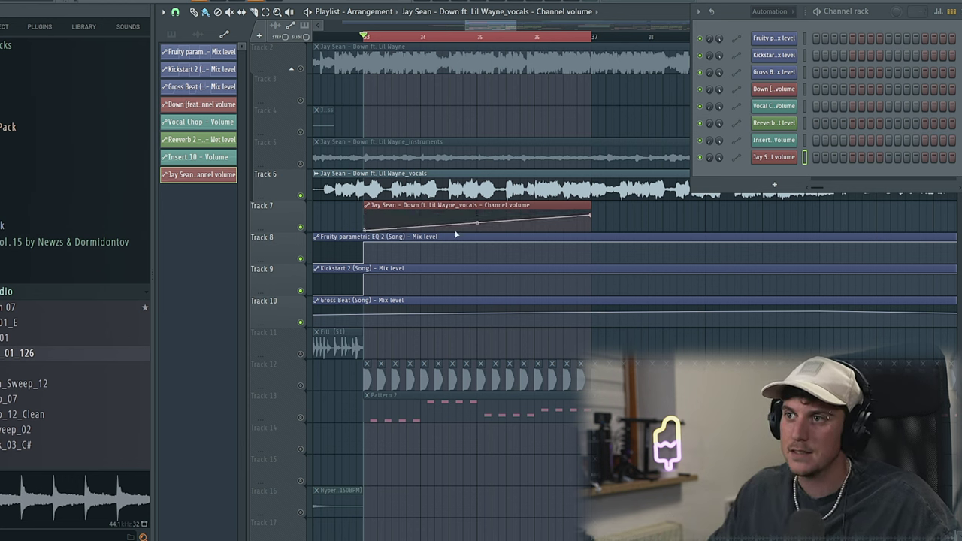
pyautogui.moveTo(477, 222); pyautogui.dragTo(477, 218)
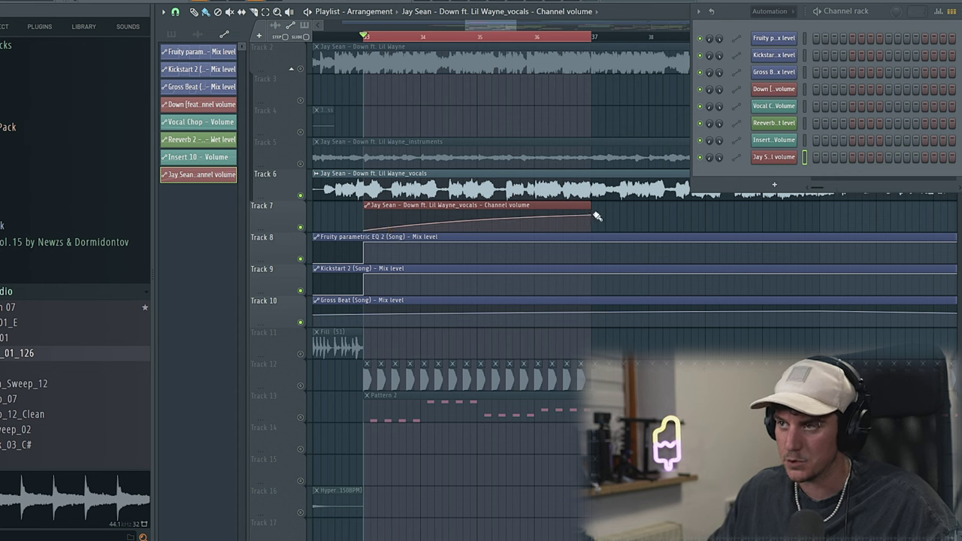
pyautogui.press('space')
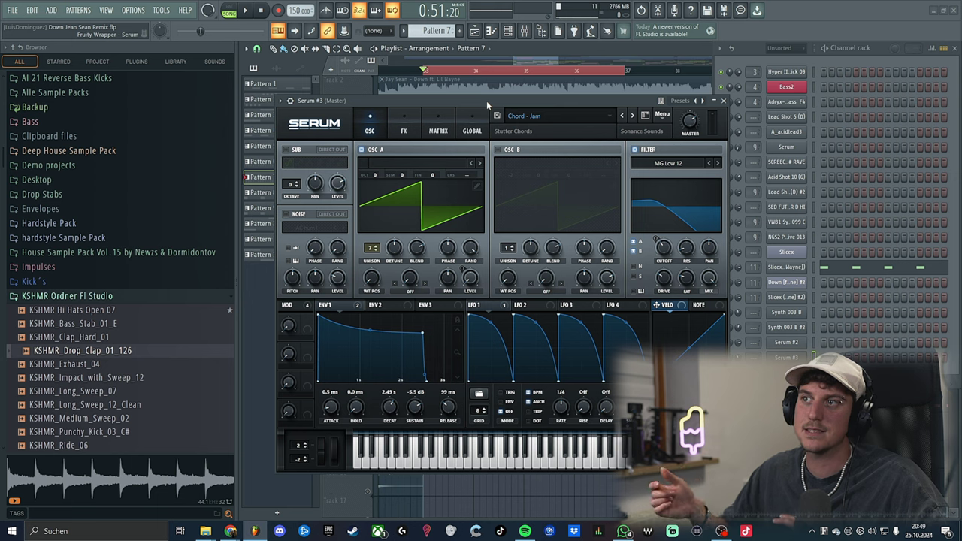
# - Look through Serum's preset commands and its preset categories, including Bass (Hard) and Bass
pyautogui.click(660, 116)
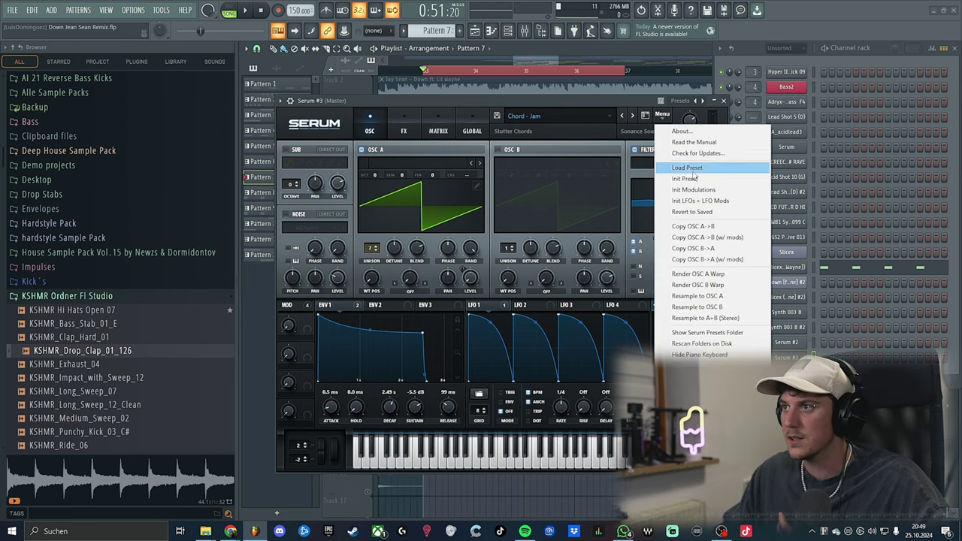
pyautogui.click(535, 99)
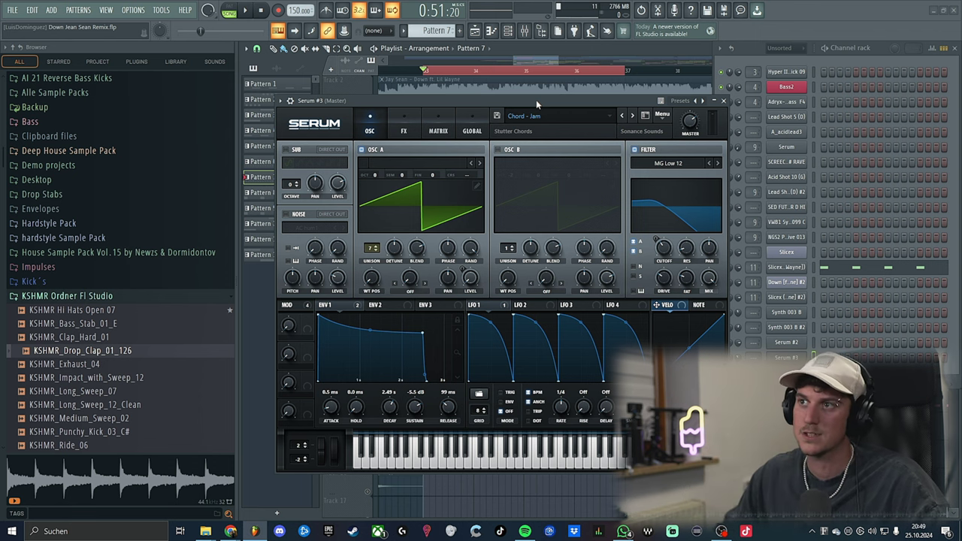
pyautogui.click(617, 113)
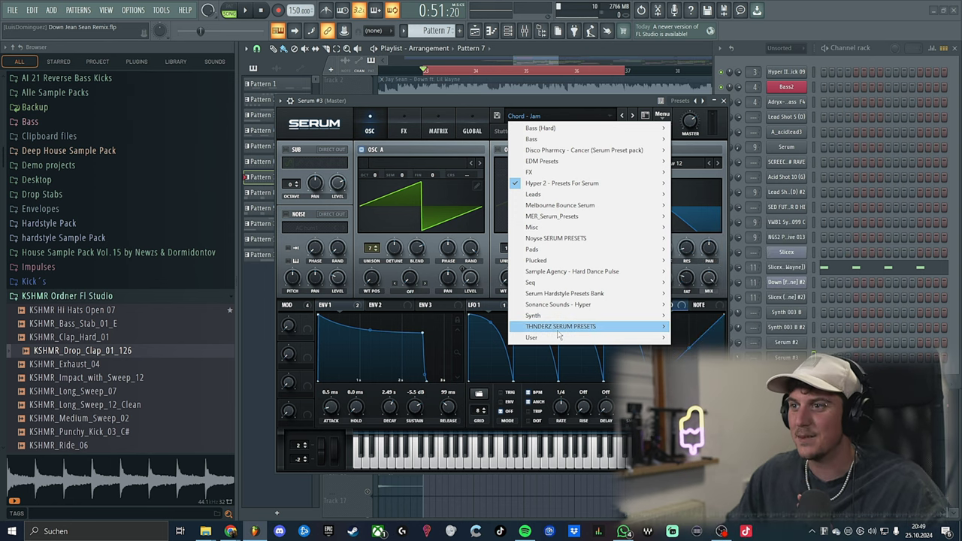
pyautogui.moveTo(548, 131)
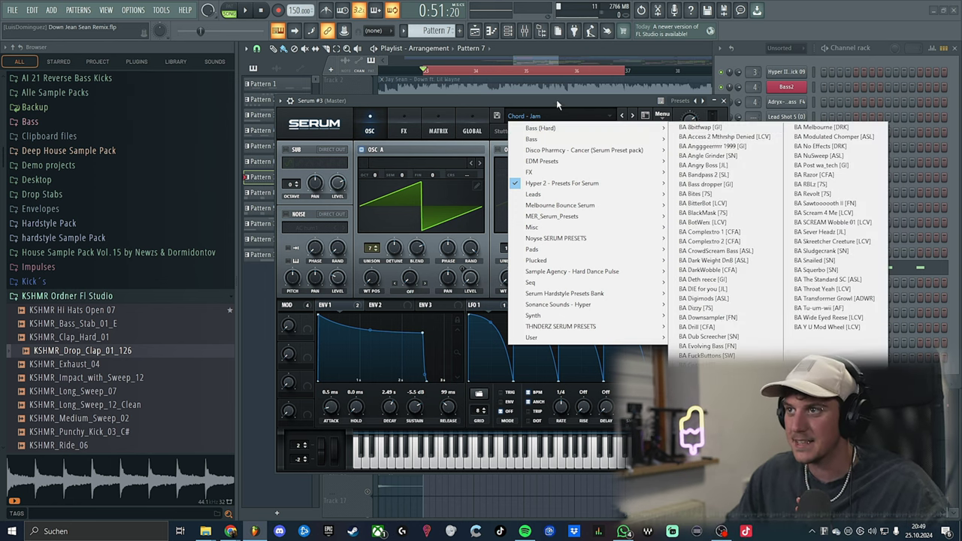
pyautogui.moveTo(627, 140)
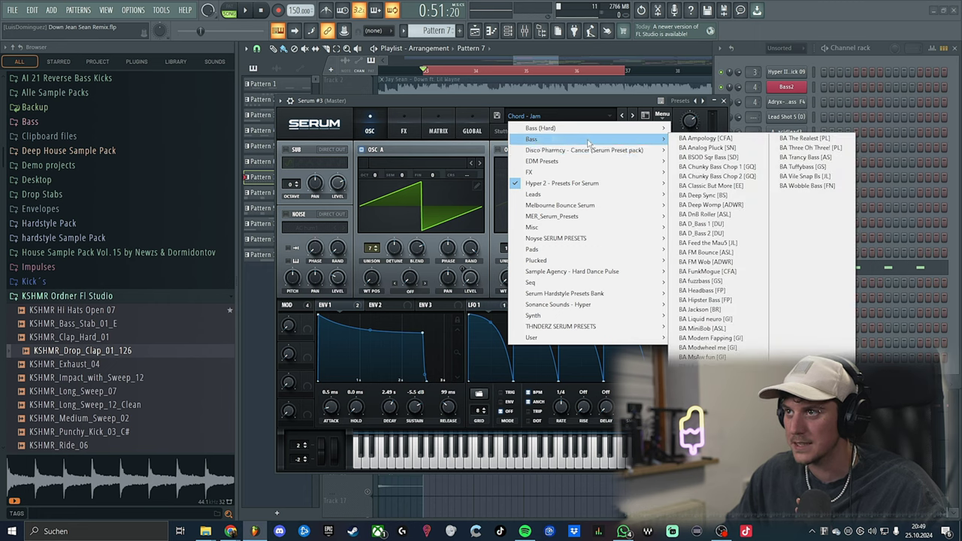
pyautogui.click(509, 110)
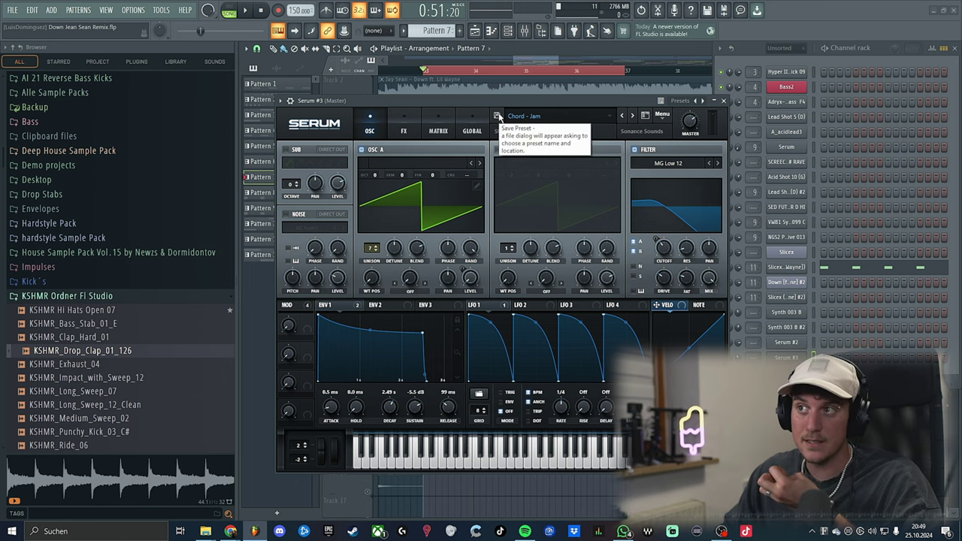
# - Examine the Presets folder offered for saving the Chord - Jam preset, cancel the save, and review Serum's preset categories
pyautogui.click(497, 116)
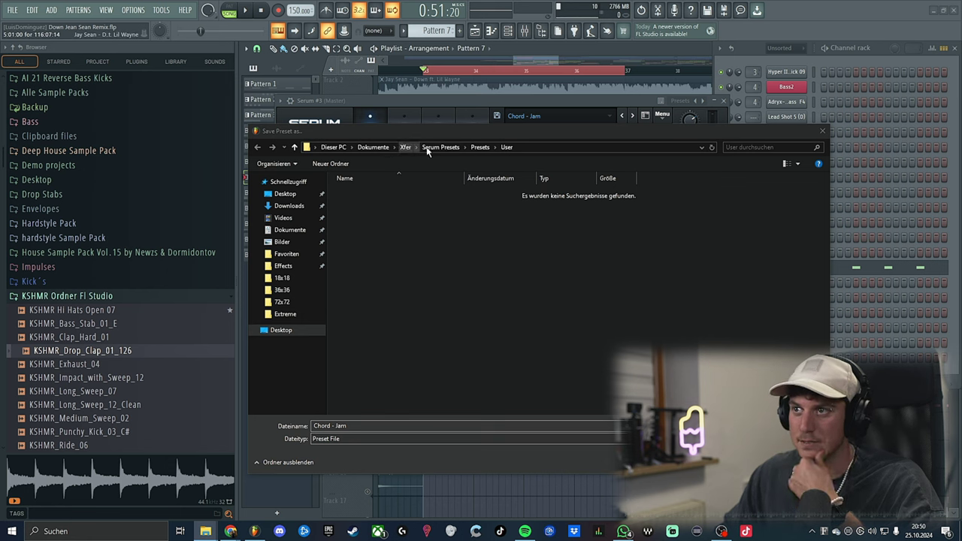
pyautogui.click(479, 148)
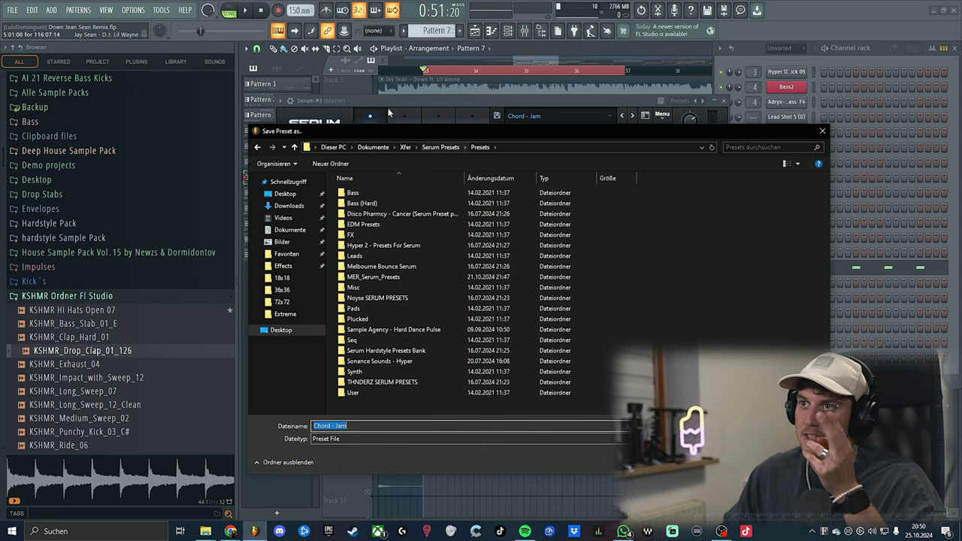
pyautogui.click(822, 131)
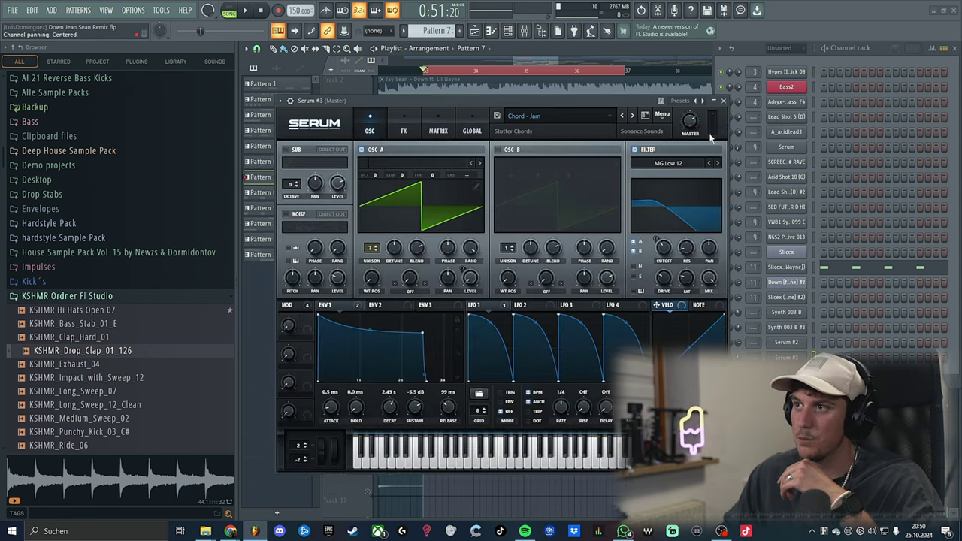
pyautogui.click(605, 116)
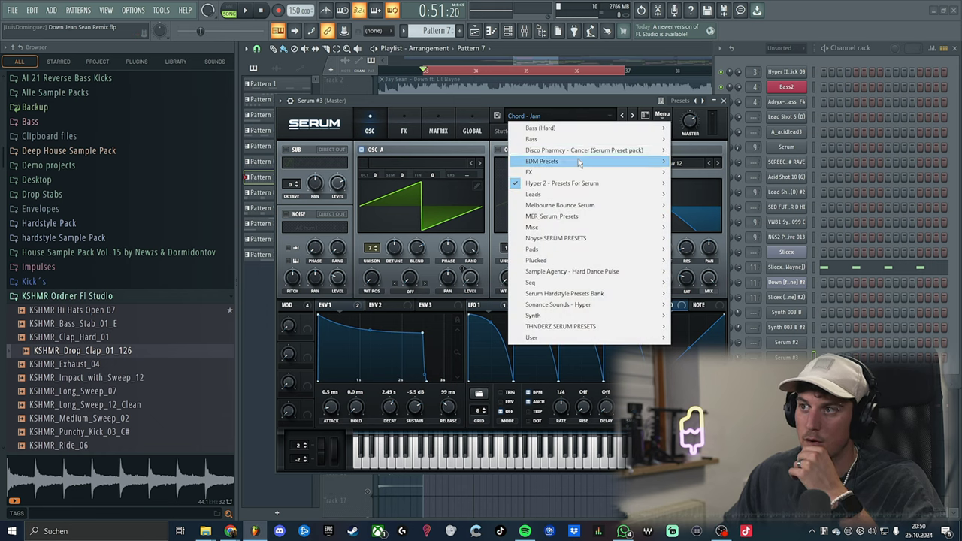
pyautogui.moveTo(571, 254)
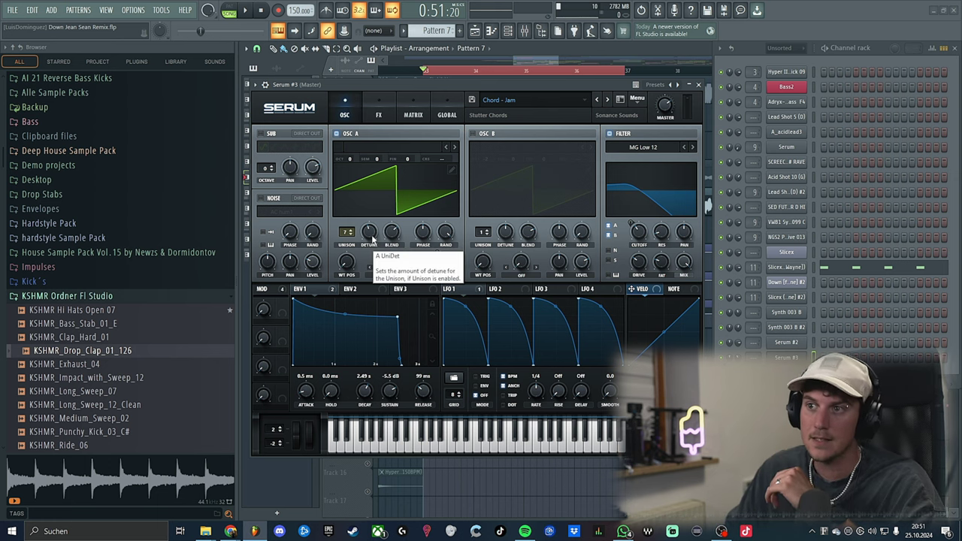
# - Tweak the OSC A unison detune in Serum and check that control's own options for an automation command
pyautogui.moveTo(369, 234); pyautogui.dragTo(367, 235)
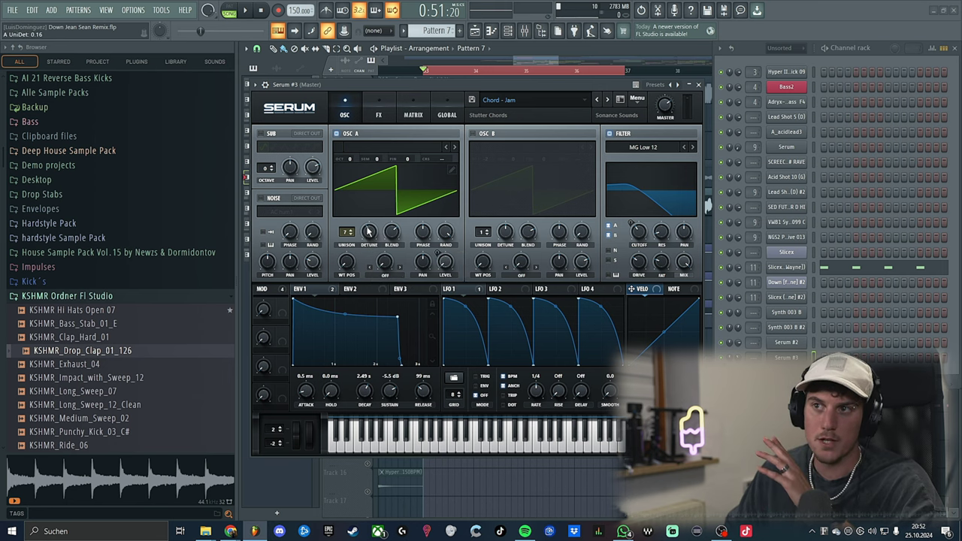
pyautogui.rightClick(368, 236)
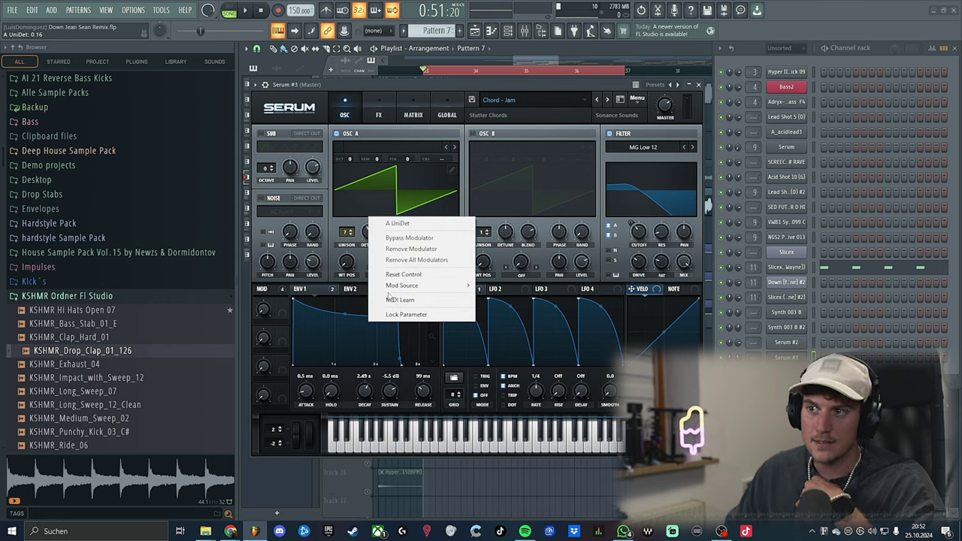
pyautogui.click(359, 228)
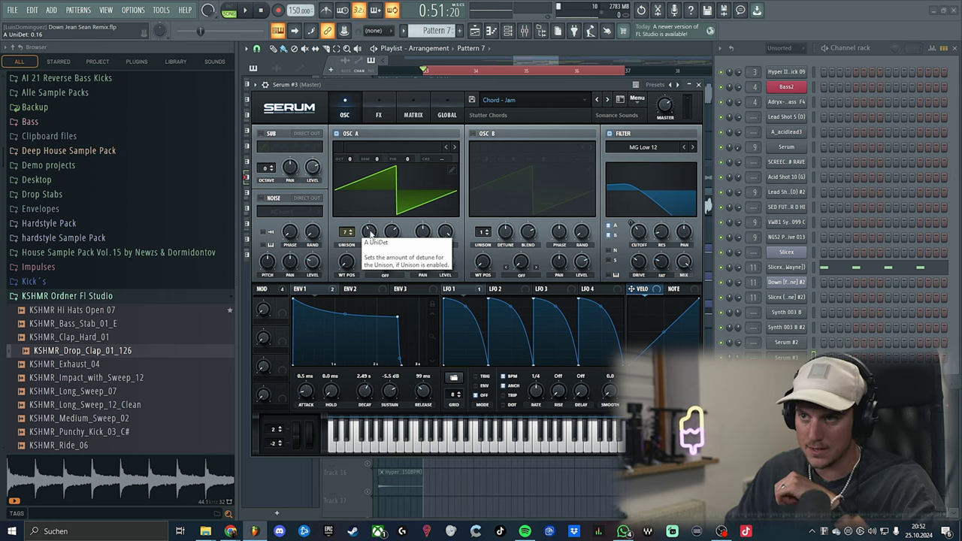
# - Tweak the OSC A unison detune slightly and create an automation clip for this last tweaked parameter
pyautogui.moveTo(368, 234); pyautogui.dragTo(369, 231)
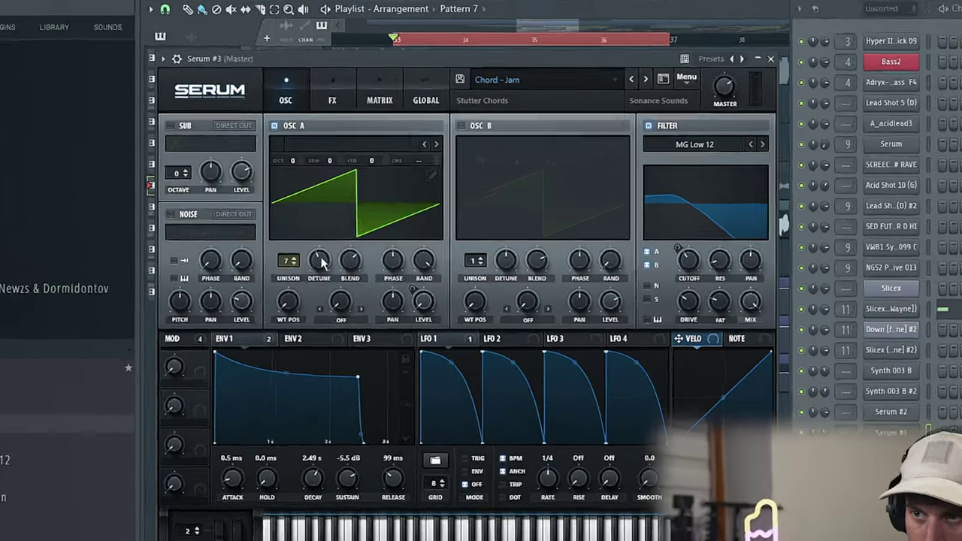
pyautogui.moveTo(320, 258); pyautogui.dragTo(320, 257)
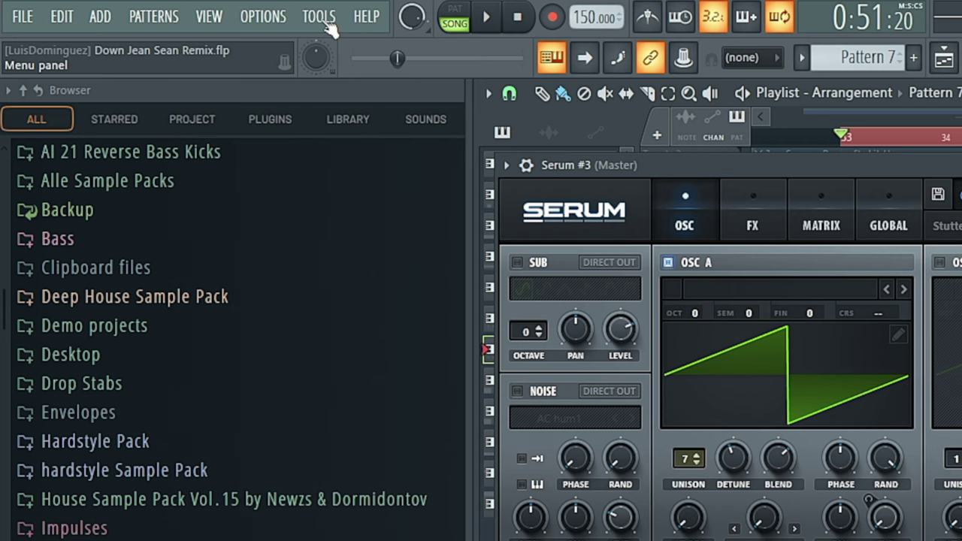
pyautogui.click(322, 21)
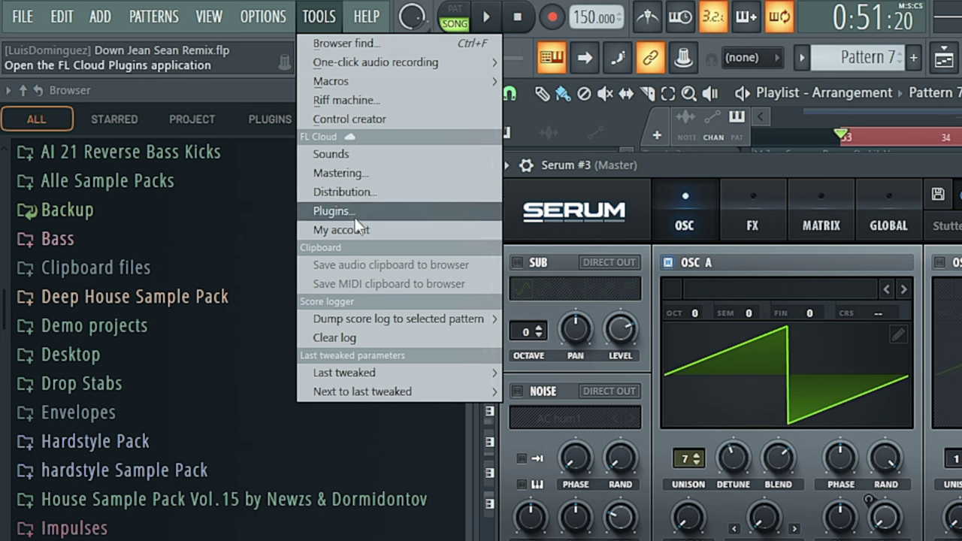
pyautogui.moveTo(380, 372)
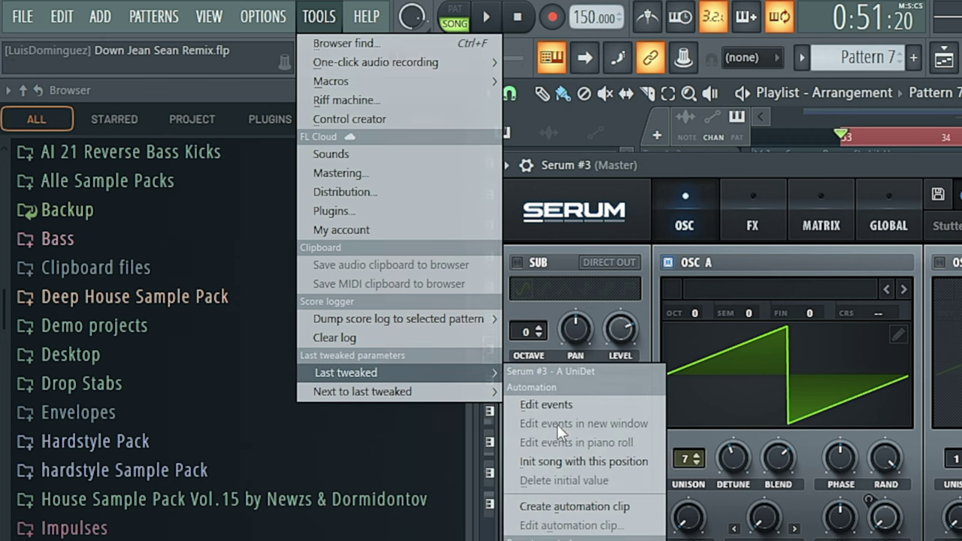
pyautogui.click(575, 506)
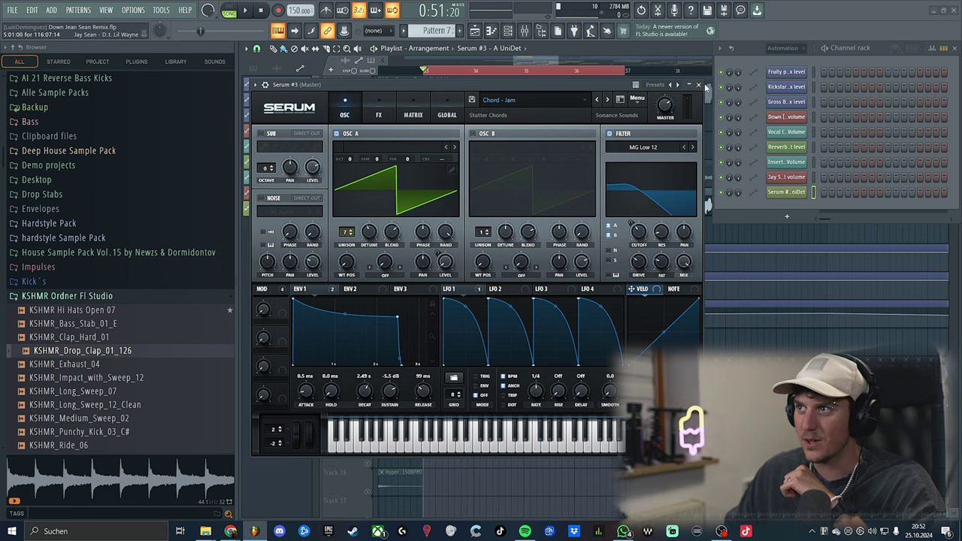
# - Close the Serum window, move the detune automation clip to Track 11 and enable that track
pyautogui.click(699, 86)
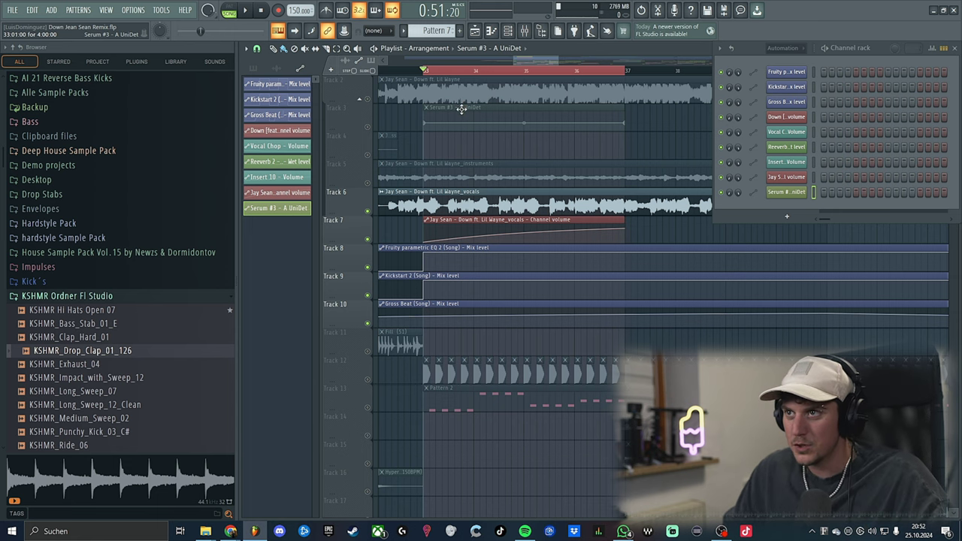
pyautogui.moveTo(460, 106); pyautogui.dragTo(467, 341)
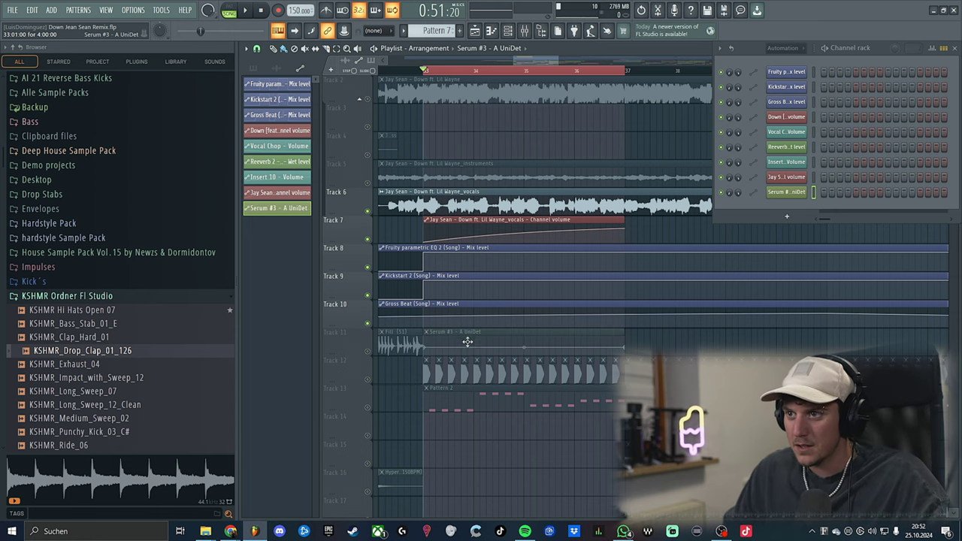
pyautogui.click(367, 352)
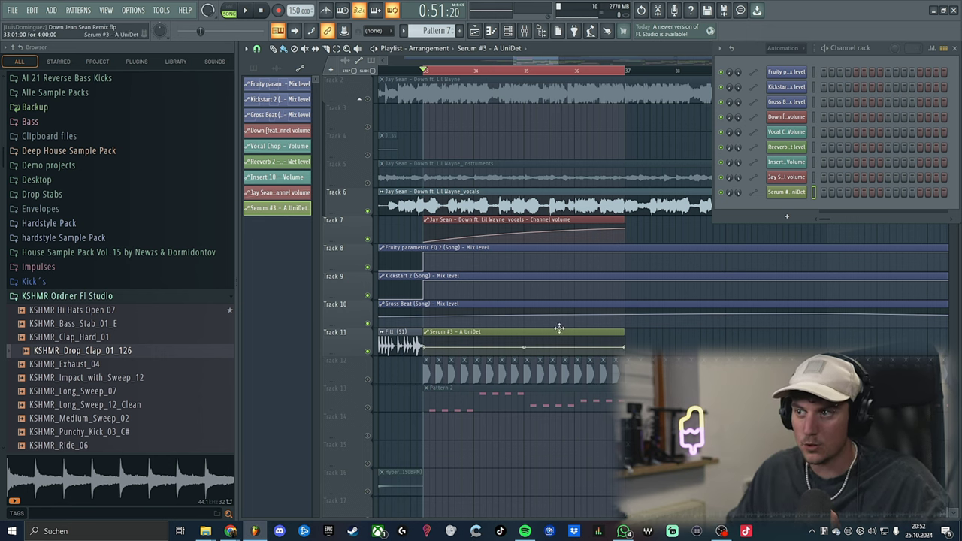
# - Shape the detune automation into a rising line by raising its end point and lowering its start point
pyautogui.moveTo(625, 350); pyautogui.dragTo(623, 339)
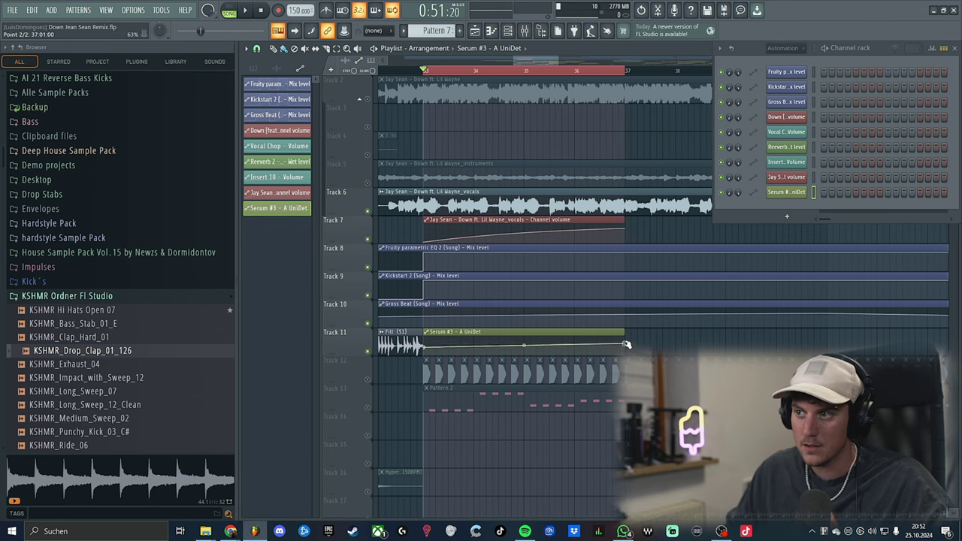
pyautogui.moveTo(425, 347); pyautogui.dragTo(425, 354)
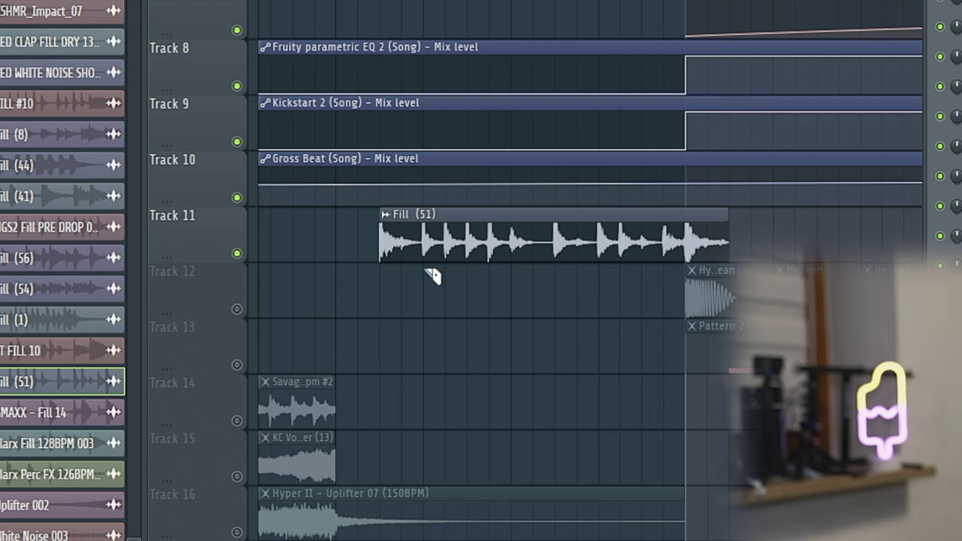
# - Slice off and delete the first hit of the Fill (51) clip on Track 11, and undo back to its original placement
pyautogui.moveTo(432, 277); pyautogui.dragTo(422, 208)
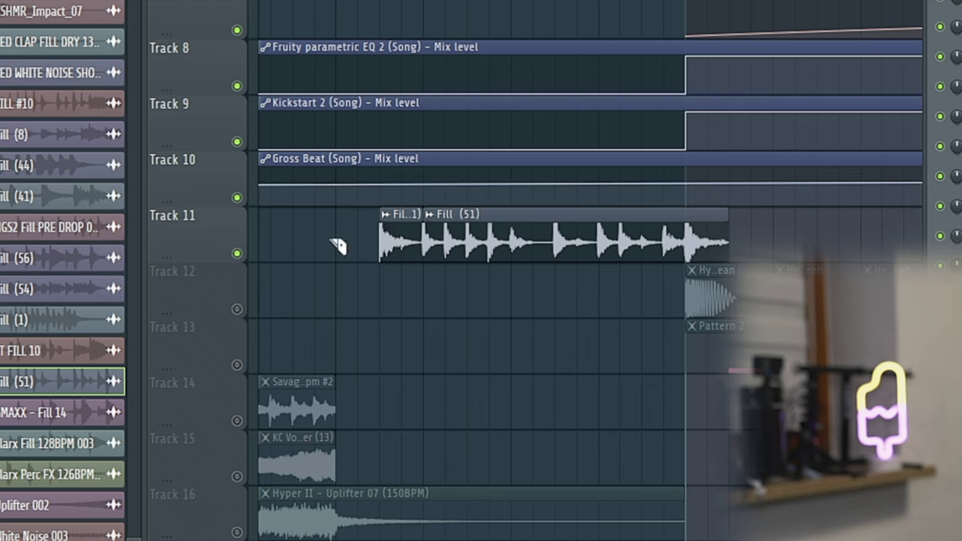
pyautogui.rightClick(394, 237)
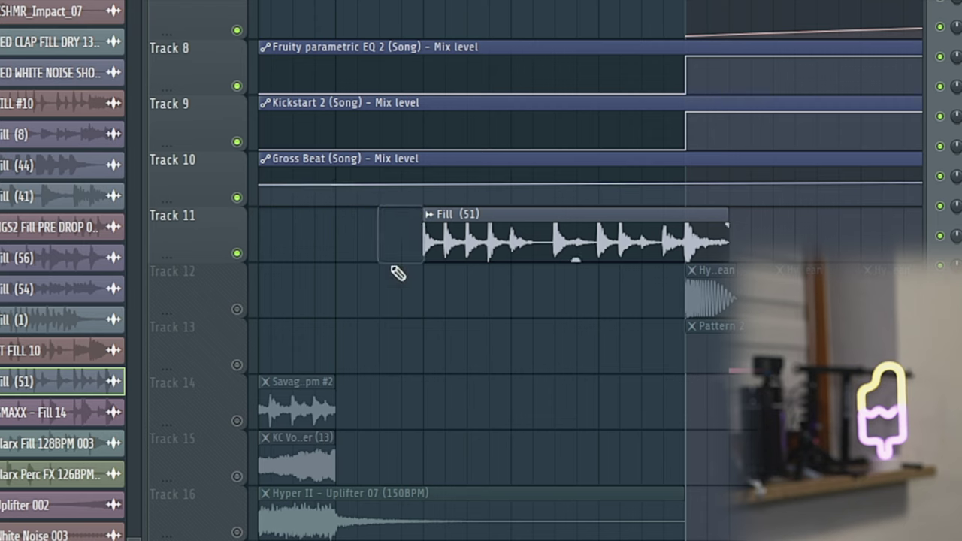
pyautogui.hotkey('ctrl', 'z')
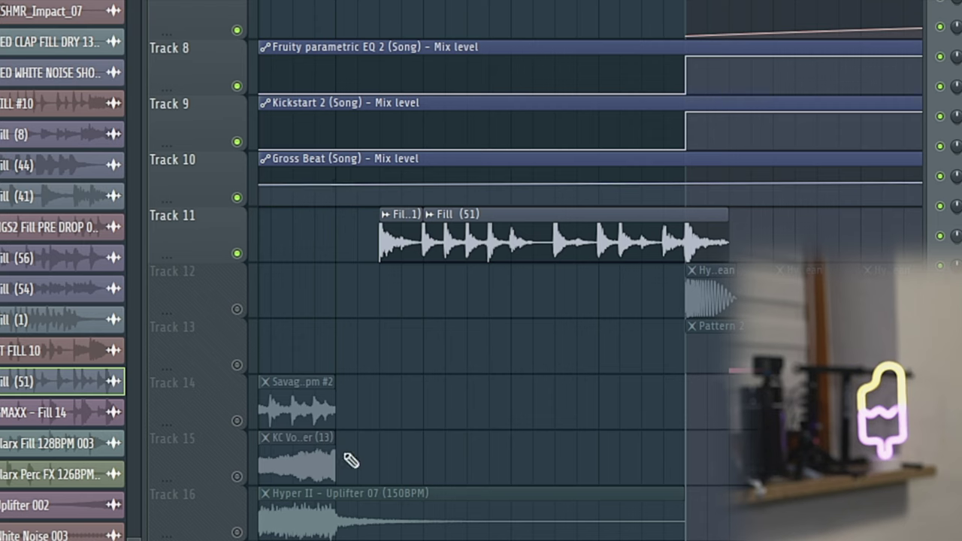
pyautogui.hotkey('ctrl', 'z')
pyautogui.hotkey('ctrl', 'z')
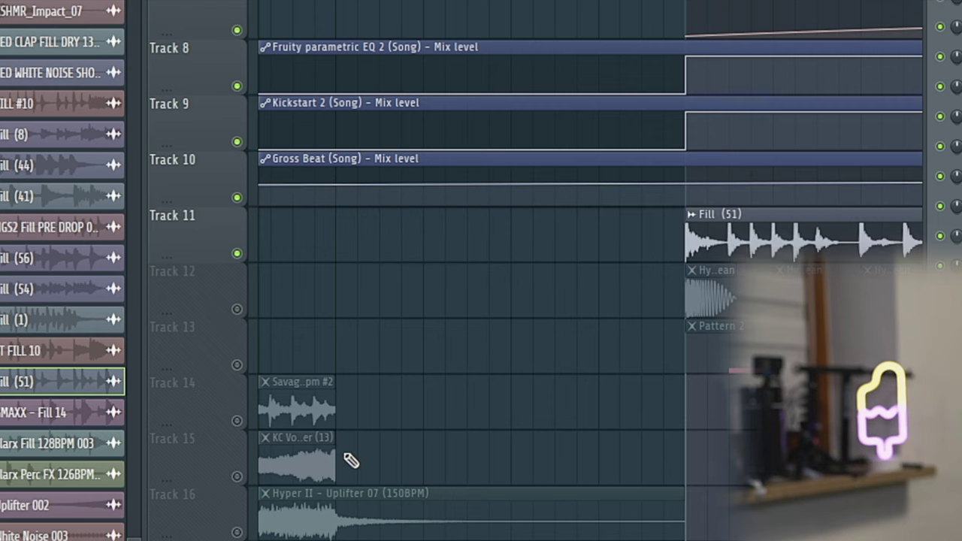
# - Move the Fill (51) clip to end at bar 33 and try slicing off its first hit
pyautogui.moveTo(734, 239); pyautogui.dragTo(384, 239)
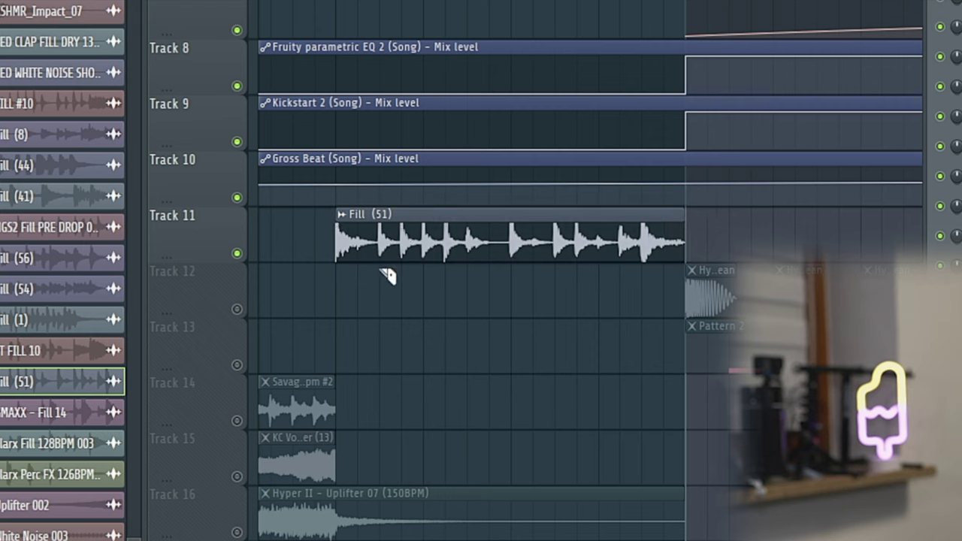
pyautogui.moveTo(382, 269); pyautogui.dragTo(381, 215)
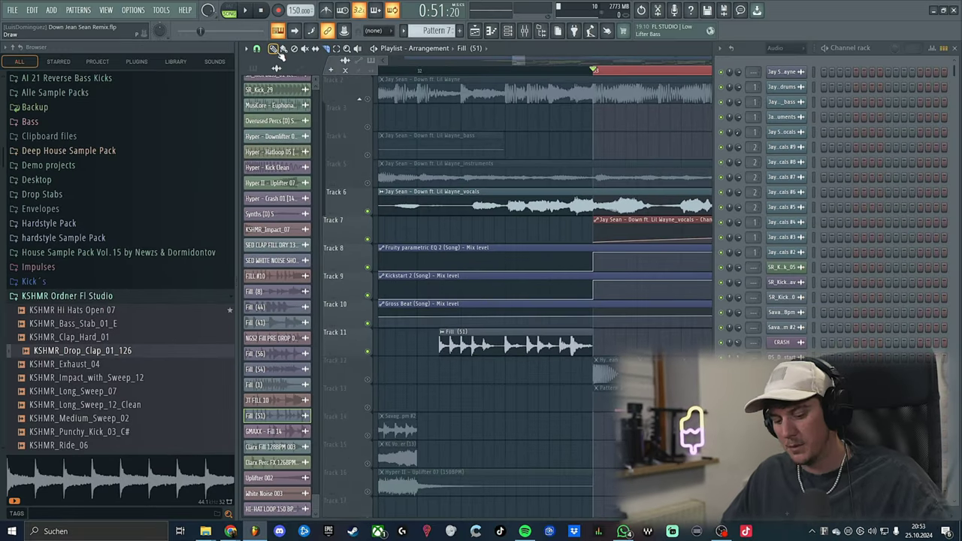
pyautogui.hotkey('ctrl', 'z')
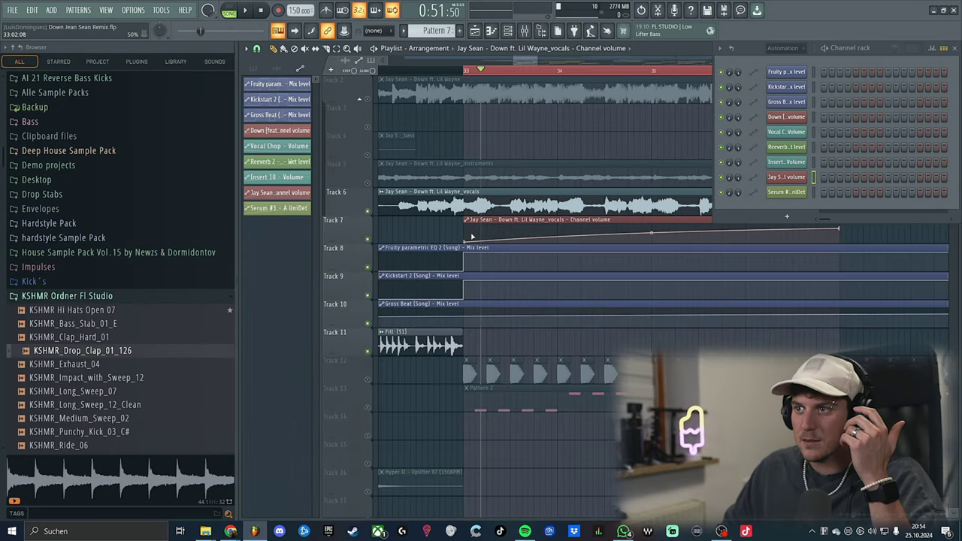
# - Add points to the Jay Sean vocals channel volume automation on Track 7, forming an early steep rise that levels off
pyautogui.rightClick(516, 238)
pyautogui.rightClick(528, 228)
pyautogui.rightClick(551, 227)
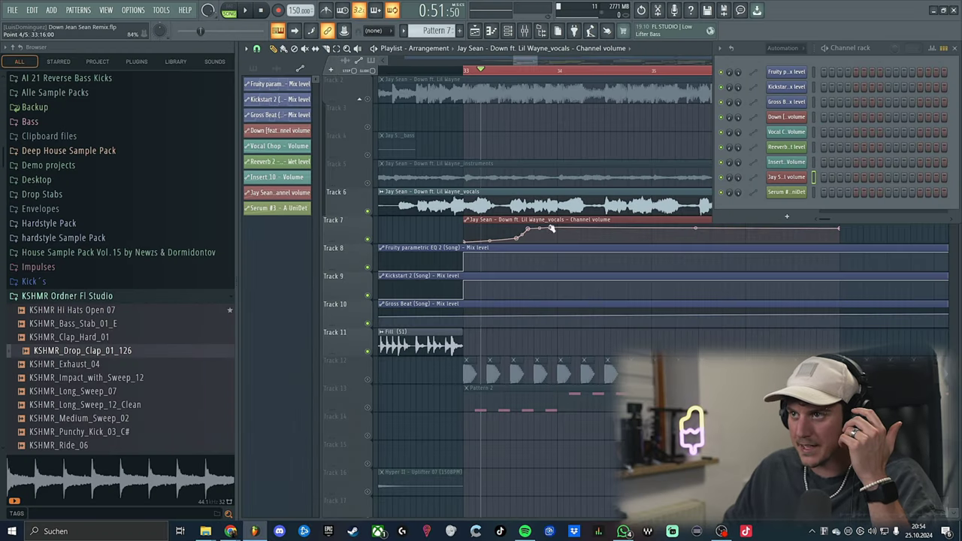
pyautogui.rightClick(552, 228)
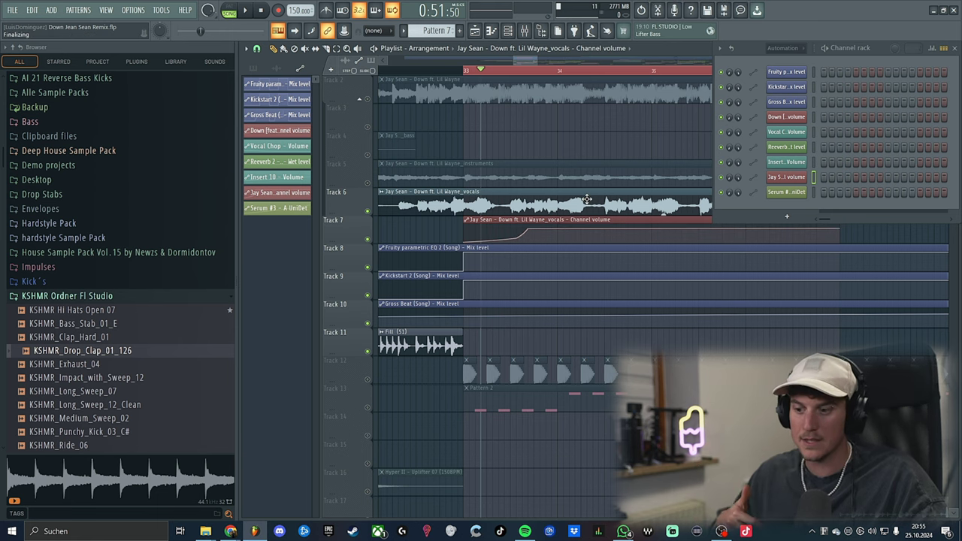
# - Repeatedly undo and redo the last point added to the vocals volume automation
pyautogui.hotkey('ctrl', 'z')
pyautogui.hotkey('ctrl', 'z')
pyautogui.hotkey('ctrl', 'z')
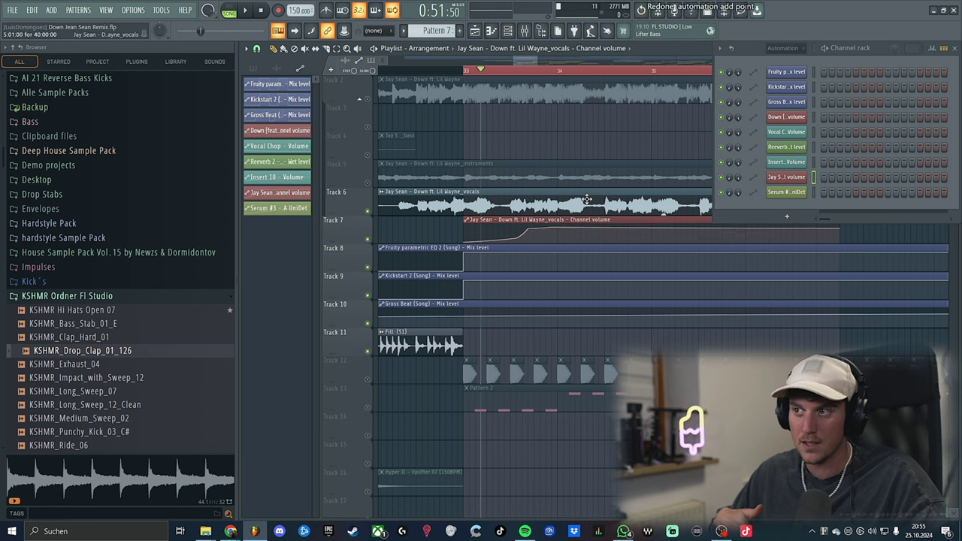
pyautogui.hotkey('ctrl', 'z')
pyautogui.hotkey('ctrl', 'z')
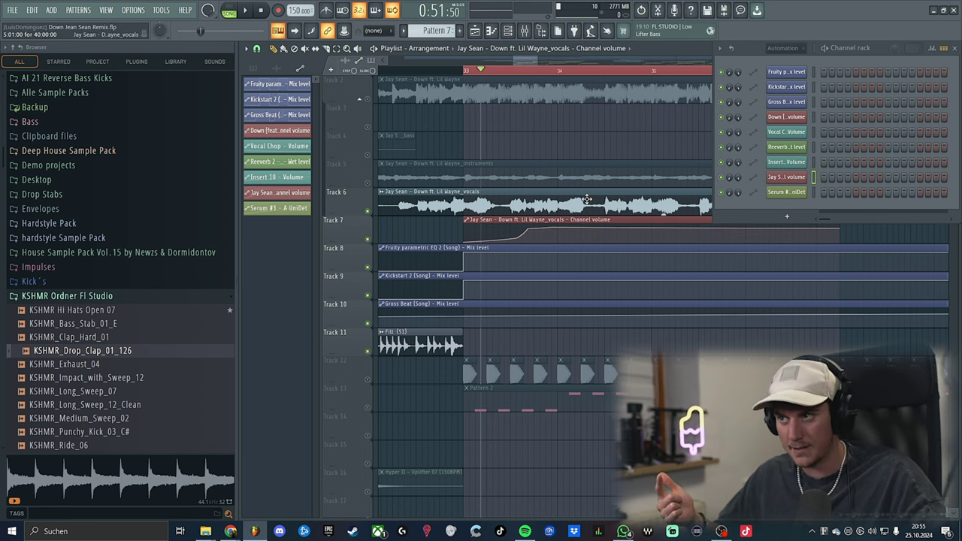
pyautogui.hotkey('ctrl', 'z')
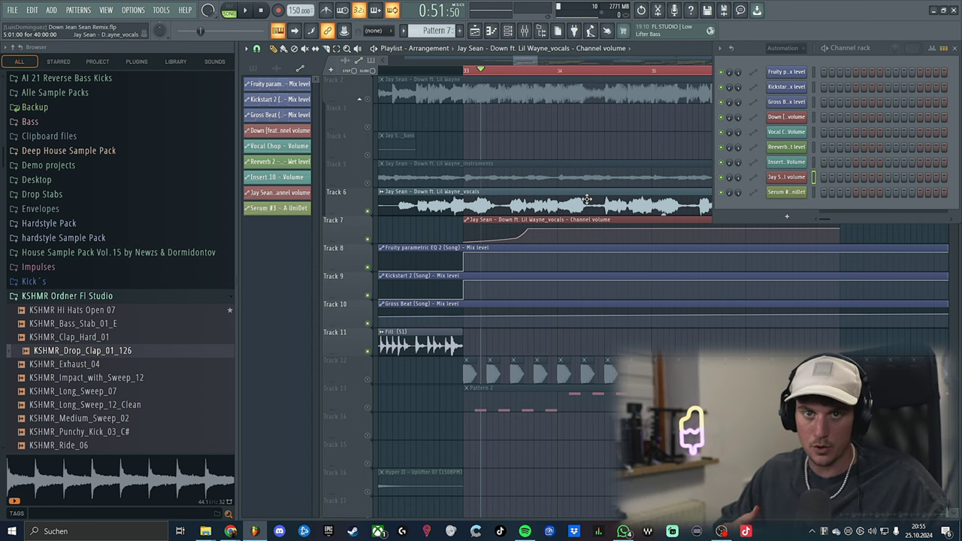
# - Step back through the undo history to remove the added volume points and return the Fill (51) clip to bar 33
pyautogui.hotkey('ctrl', 'z')
pyautogui.hotkey('ctrl', 'z')
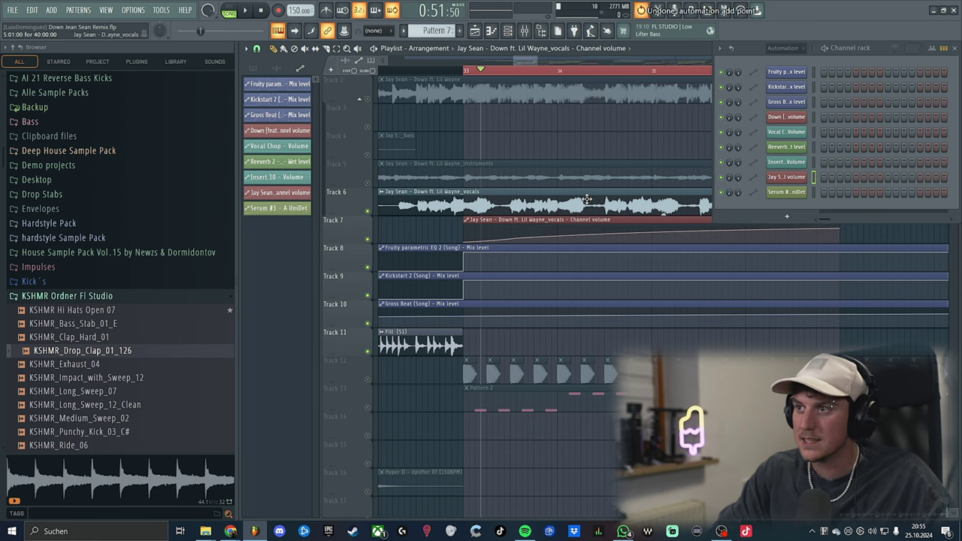
pyautogui.hotkey('ctrl', 'z')
pyautogui.hotkey('ctrl', 'z')
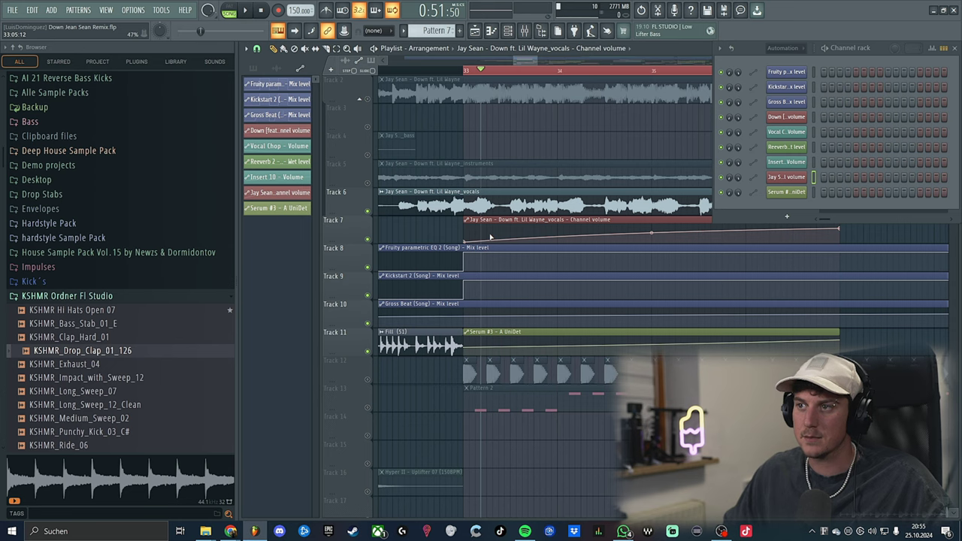
pyautogui.hotkey('ctrl', 'alt', 'z')
pyautogui.hotkey('ctrl', 'alt', 'z')
pyautogui.hotkey('ctrl', 'alt', 'z')
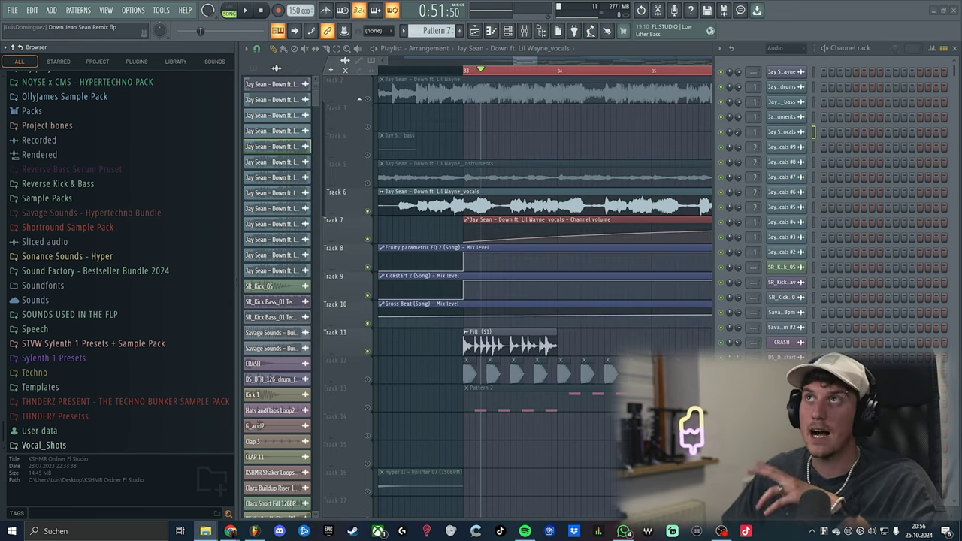
# - Float the File Explorer Desktop window over the playlist and try bringing its Drop Stabs folder into the sample browser
pyautogui.moveTo(481, 0); pyautogui.dragTo(449, 100)
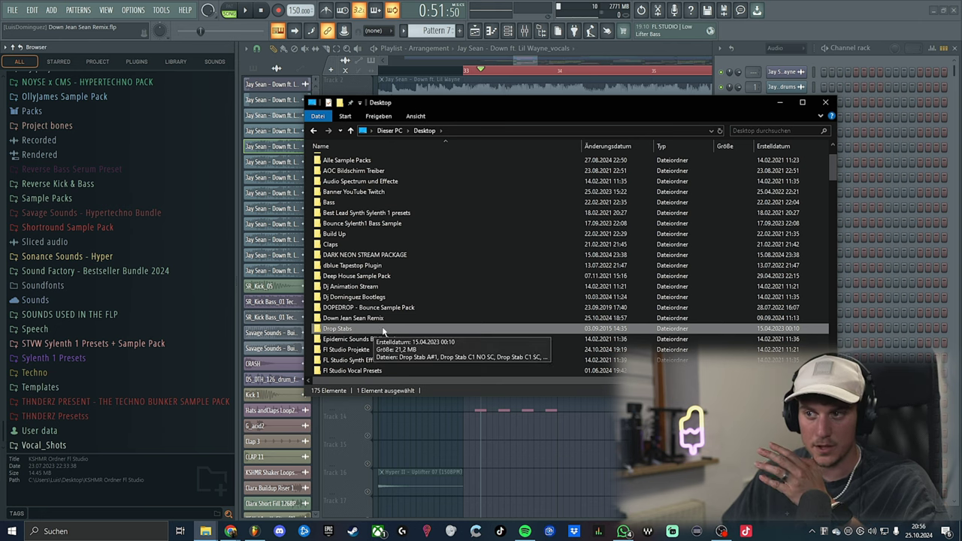
pyautogui.moveTo(383, 331); pyautogui.dragTo(248, 331)
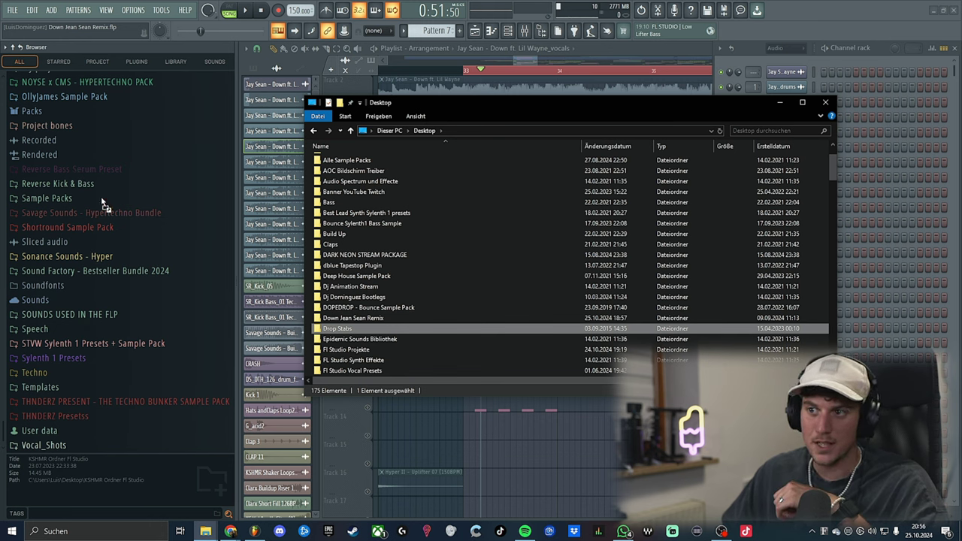
pyautogui.moveTo(102, 199); pyautogui.dragTo(359, 328)
# - Look through the browser's sample pack folders and try again to bring in the Drop Stabs folder from the Desktop
pyautogui.scroll(4, 113, 212)
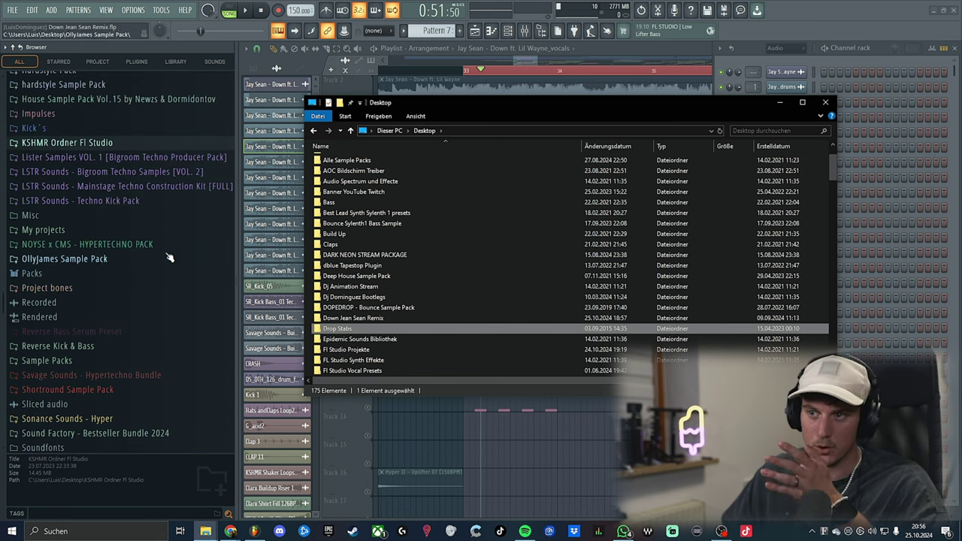
pyautogui.scroll(8, 150, 225)
pyautogui.scroll(-5, 47, 100)
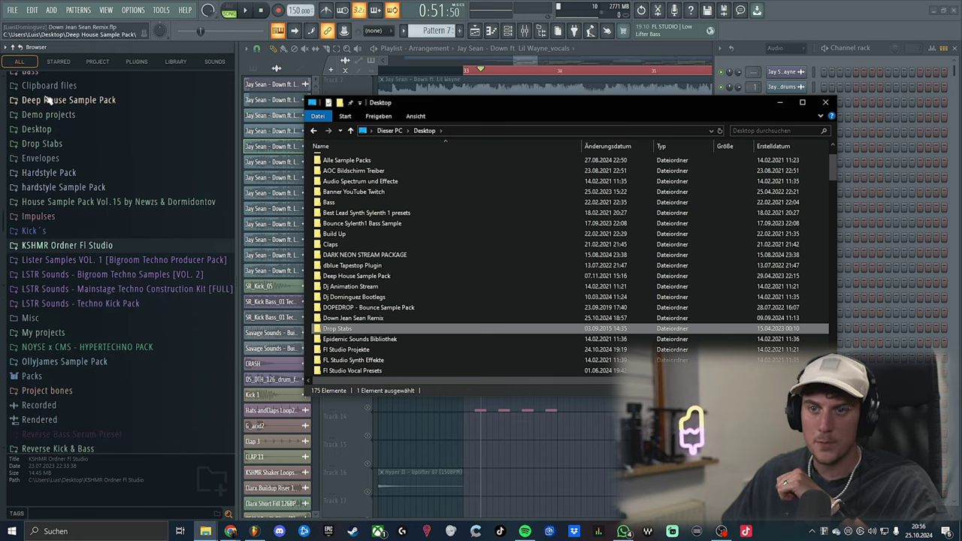
pyautogui.scroll(-6, 79, 315)
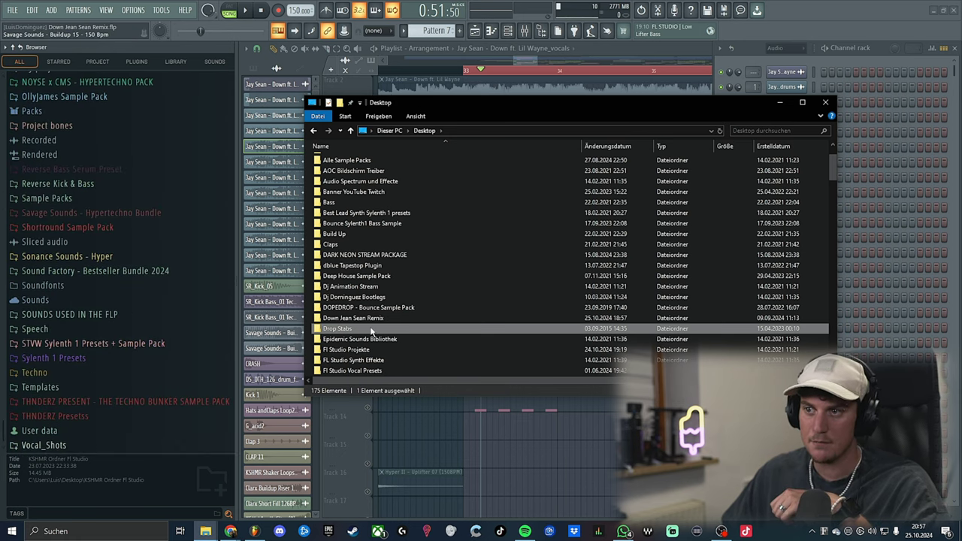
pyautogui.moveTo(169, 309); pyautogui.dragTo(344, 328)
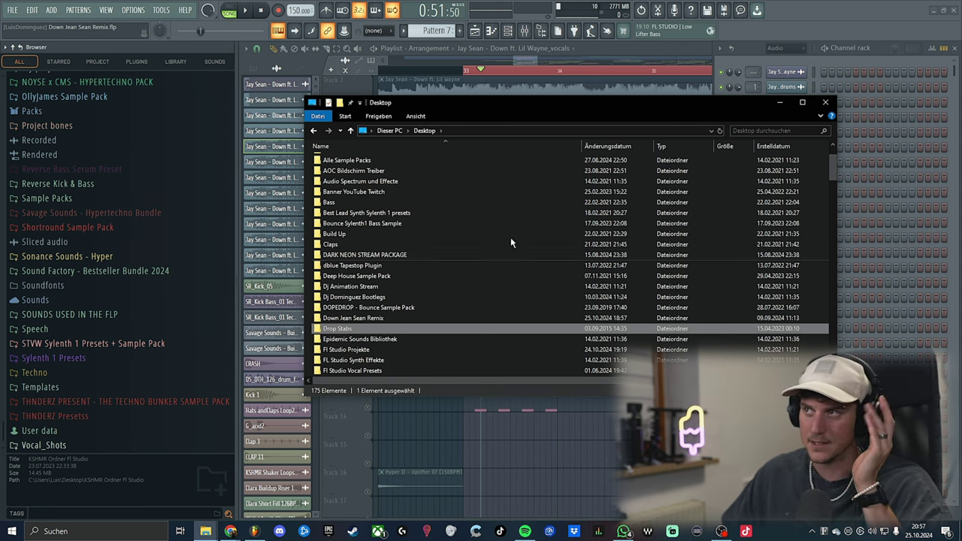